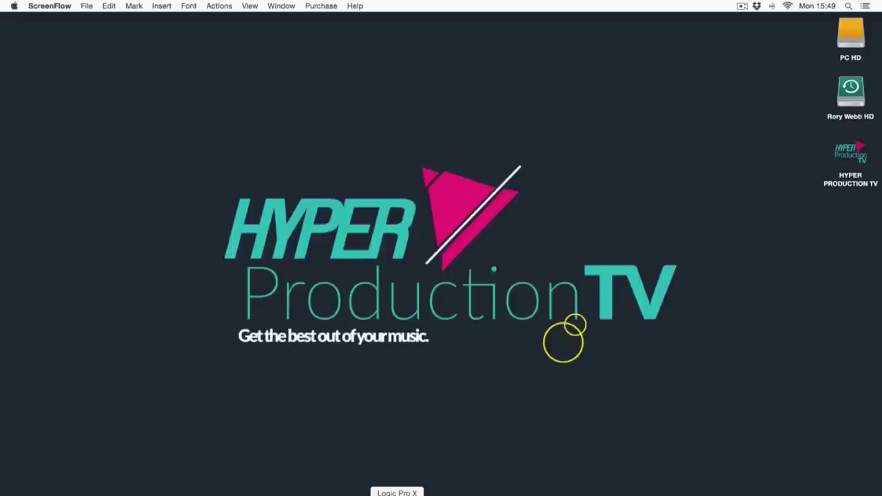
Step: Switch to Chrome and open the search result "Top 40 Free VST Plugins Of The Year! (Best Of 2014)", going to its Effects list
left_click(358, 491)
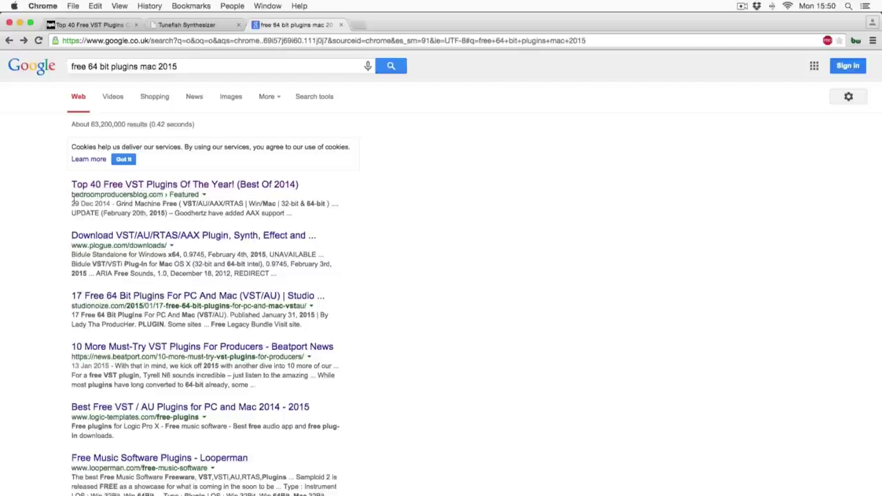
left_click(176, 188)
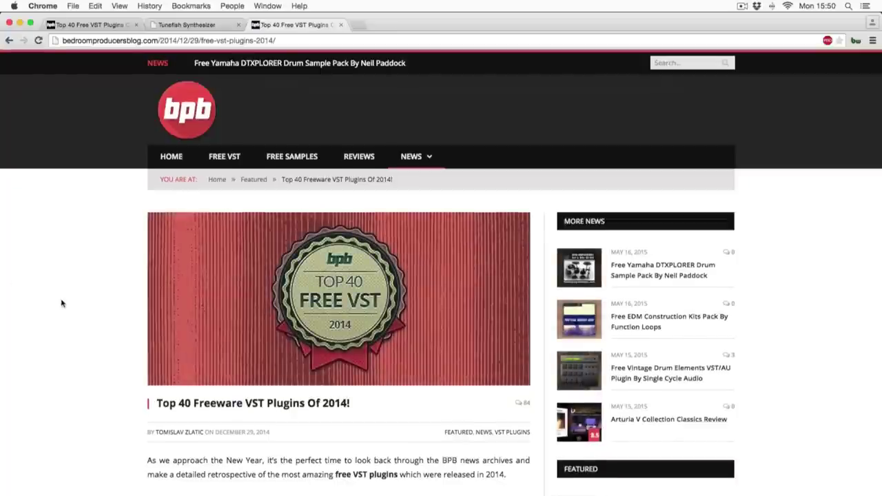
scroll(61, 303, "down", 5)
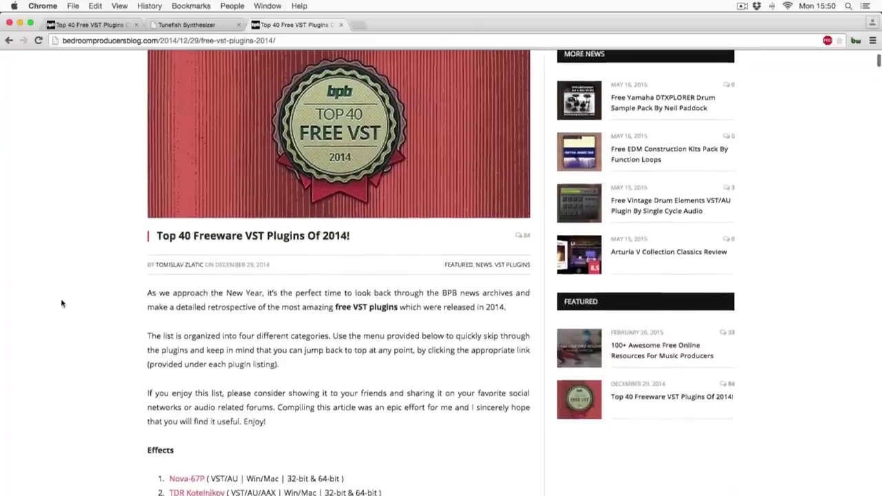
scroll(61, 303, "down", 6)
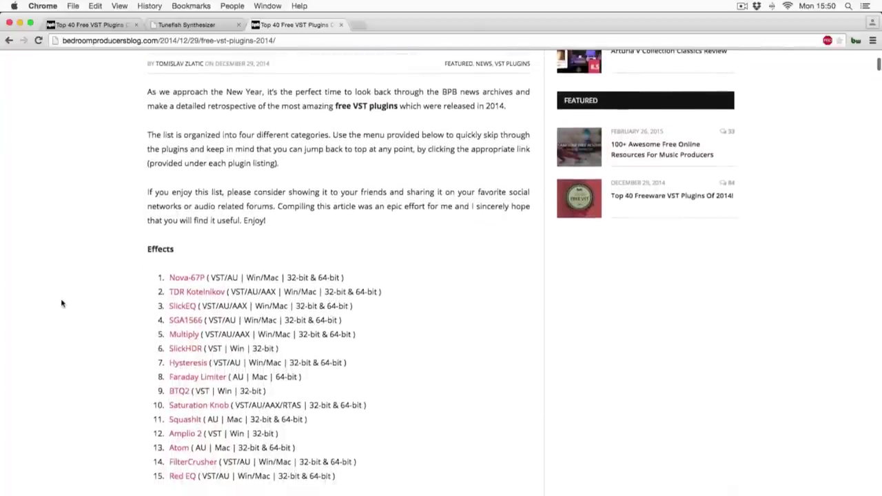
Step: Examine the article's Effects, Instruments, Guitar Amplifiers and Utilities/MIDI lists for supported formats, operating systems and 32-bit or 64-bit compatibility
scroll(61, 303, "down", 3)
scroll(61, 303, "down", 15)
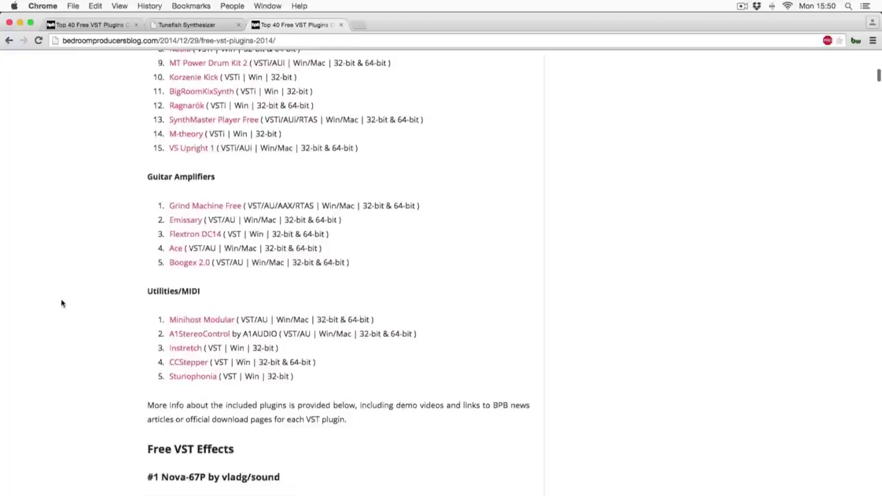
scroll(61, 303, "up", 15)
scroll(62, 303, "down", 3)
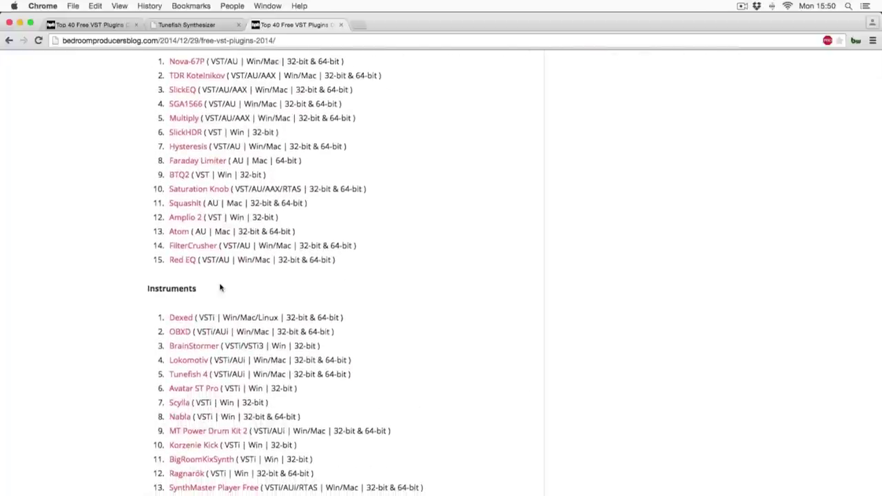
scroll(162, 284, "up", 3)
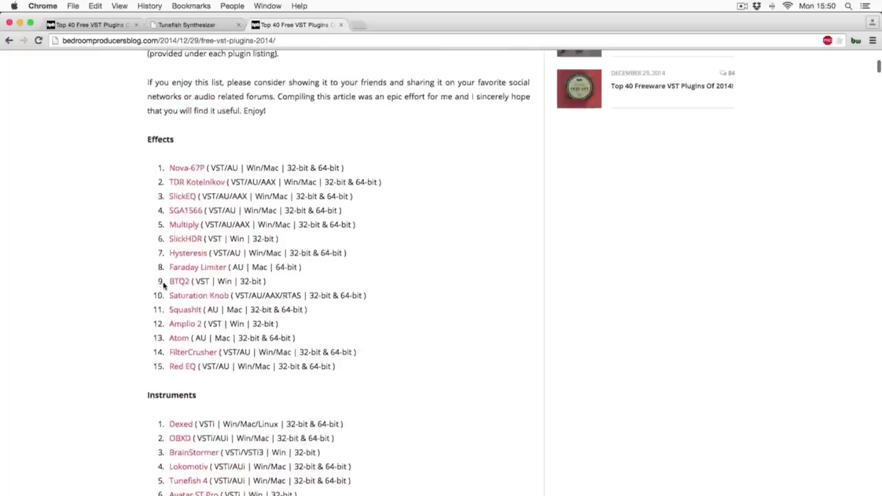
scroll(62, 254, "down", 5)
scroll(66, 257, "up", 3)
scroll(70, 262, "down", 1)
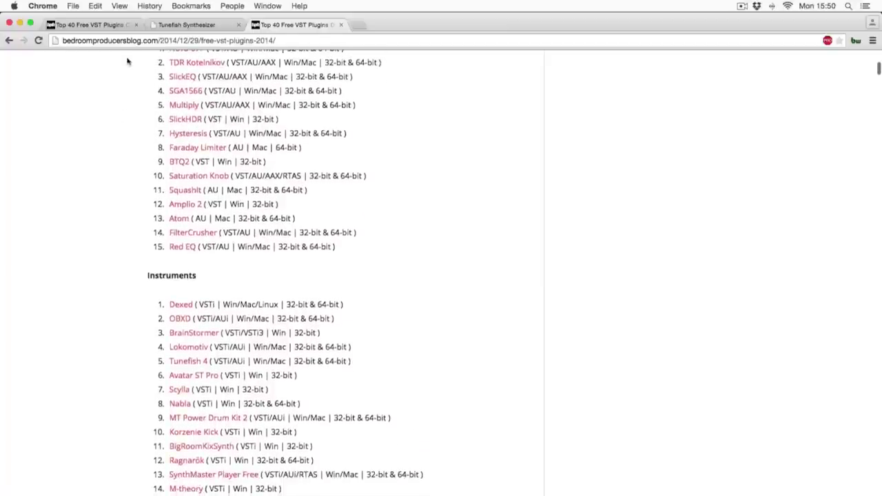
scroll(117, 228, "down", 2)
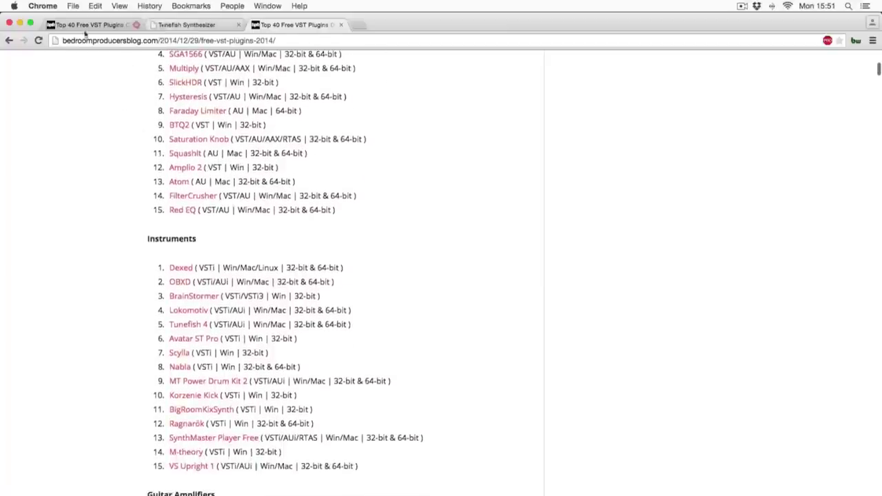
Step: Look over the downloads table on the already open Tunefish Synthesizer page
left_click(199, 25)
scroll(180, 225, "up", 3)
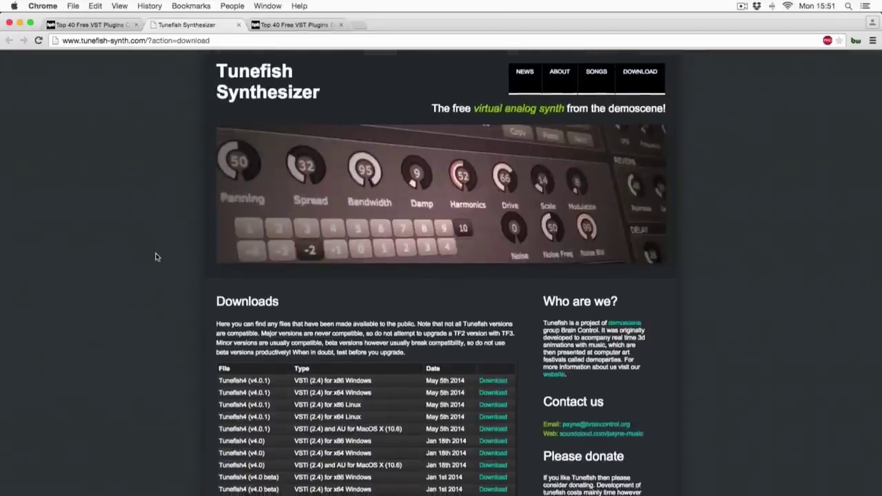
scroll(163, 276, "down", 2)
scroll(164, 277, "up", 1)
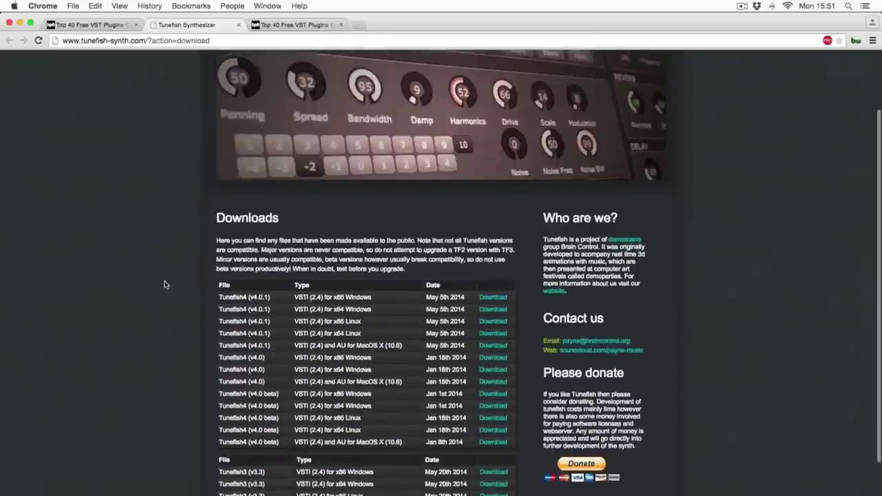
scroll(164, 284, "up", 2)
Step: Look through the Dexed and Red EQ write-ups in the other open copy of the Top 40 article
left_click(88, 25)
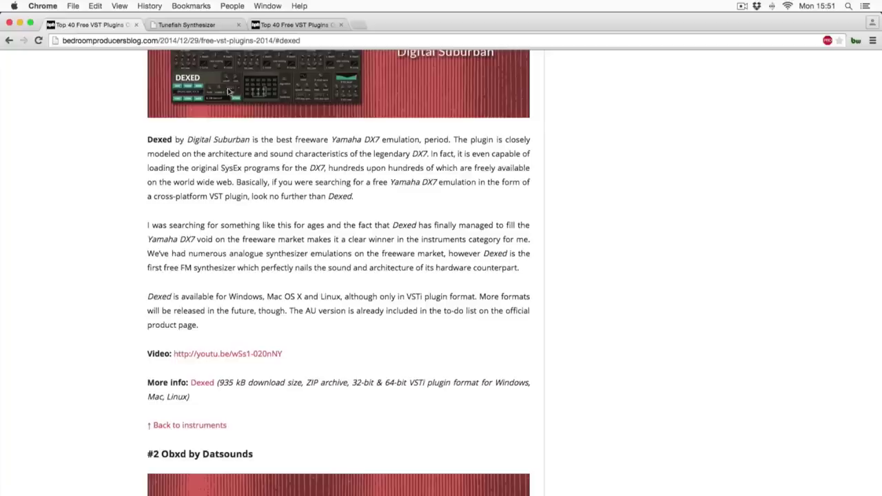
scroll(76, 216, "up", 4)
scroll(74, 213, "down", 2)
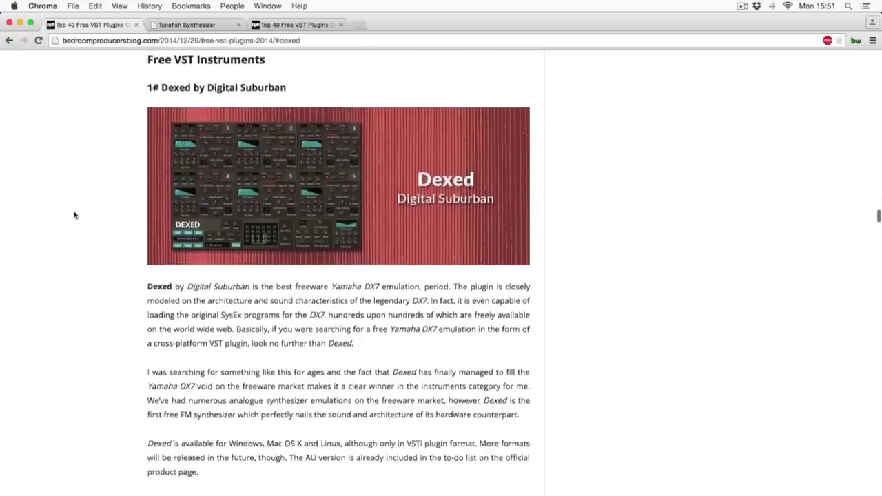
scroll(74, 215, "up", 6)
scroll(75, 215, "up", 6)
scroll(75, 215, "down", 10)
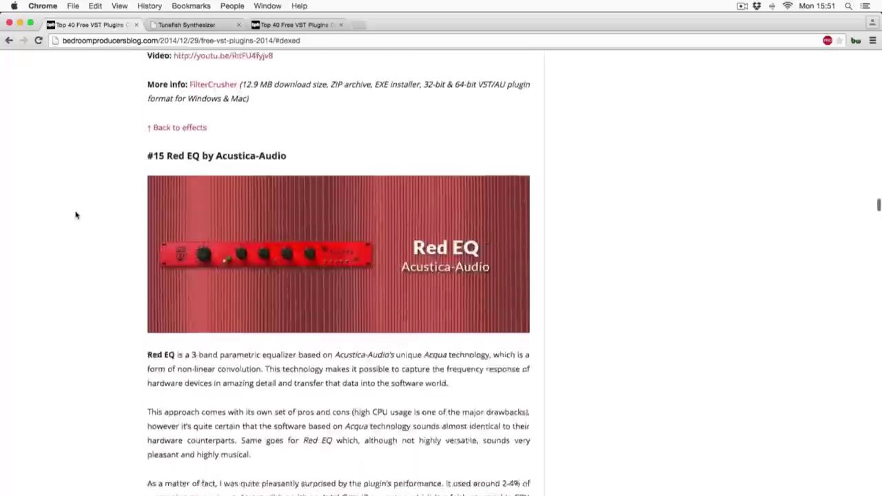
Step: Return to the newly opened Top 40 article and go to the Tunefish 4 entry from its Instruments list
left_click(286, 26)
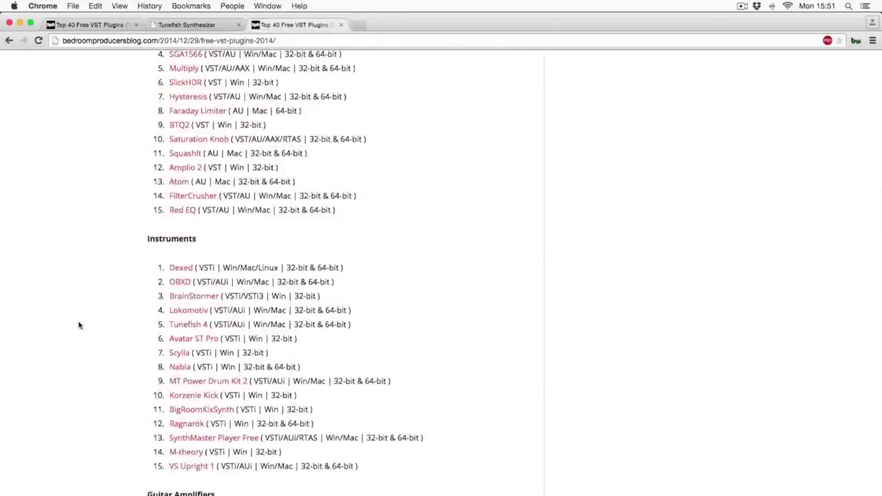
scroll(78, 323, "down", 1)
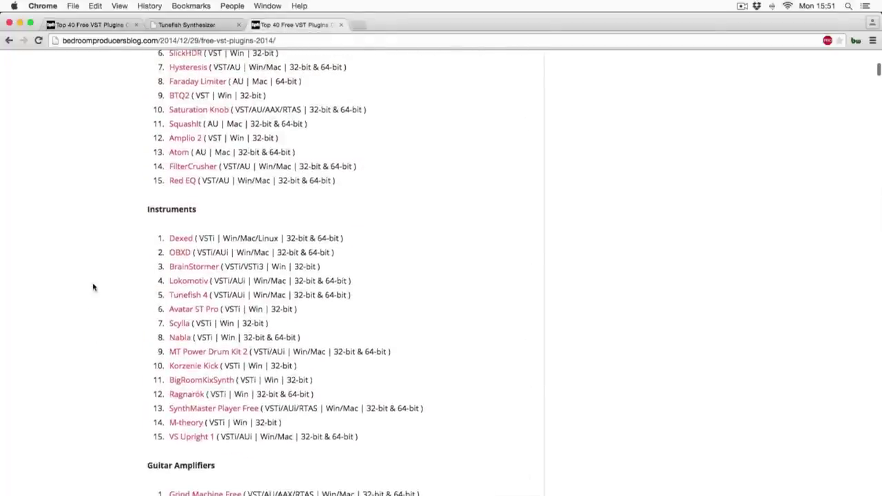
scroll(93, 287, "down", 2)
scroll(94, 287, "down", 1)
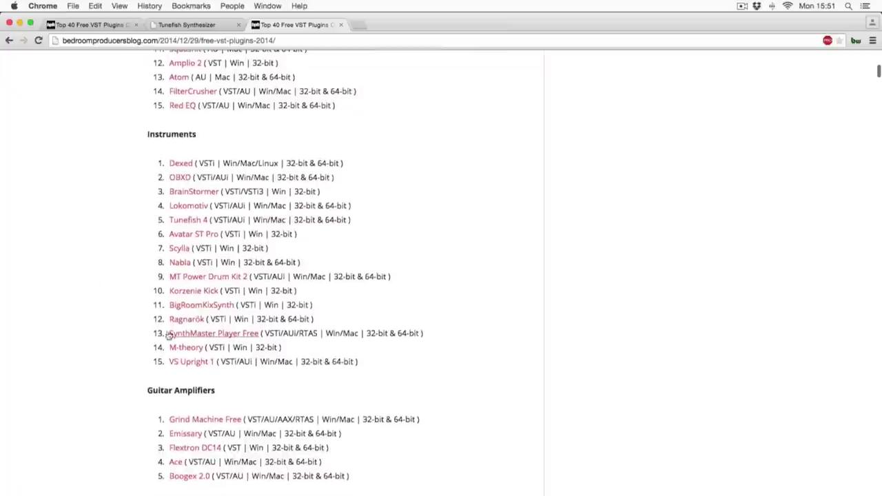
left_click(178, 221)
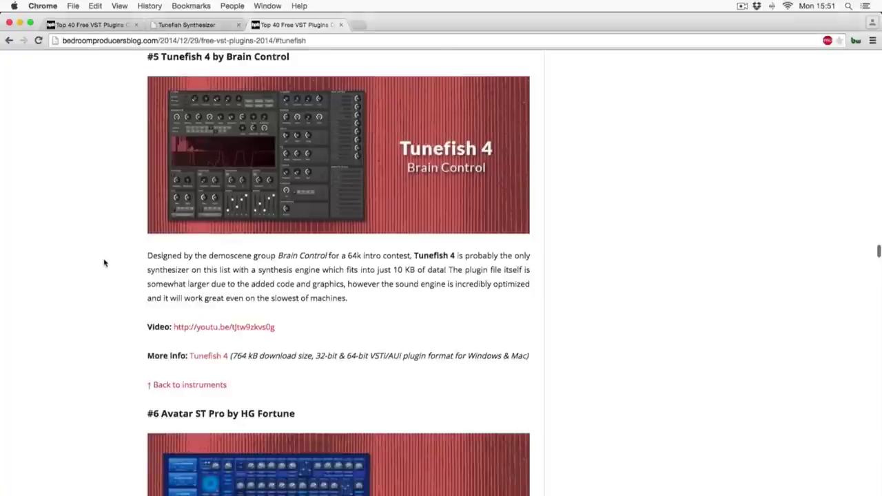
scroll(104, 262, "down", 1)
scroll(104, 263, "up", 1)
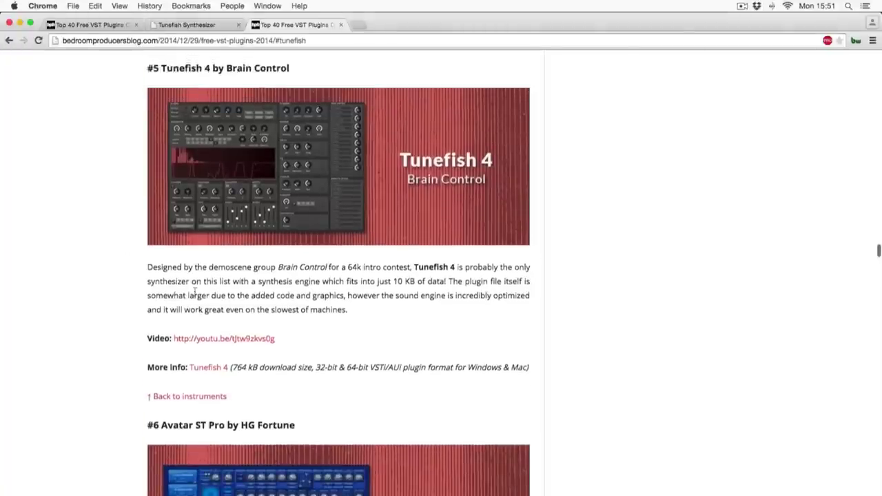
Step: Close the duplicate Top 40 article and open the Tunefish 4 "More info" page in a new tab
left_click(136, 25)
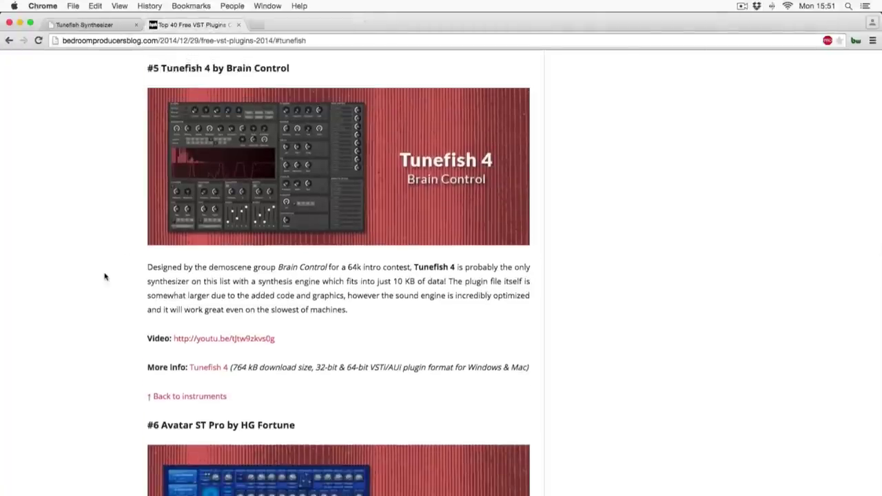
left_click(209, 367)
scroll(77, 327, "down", 3)
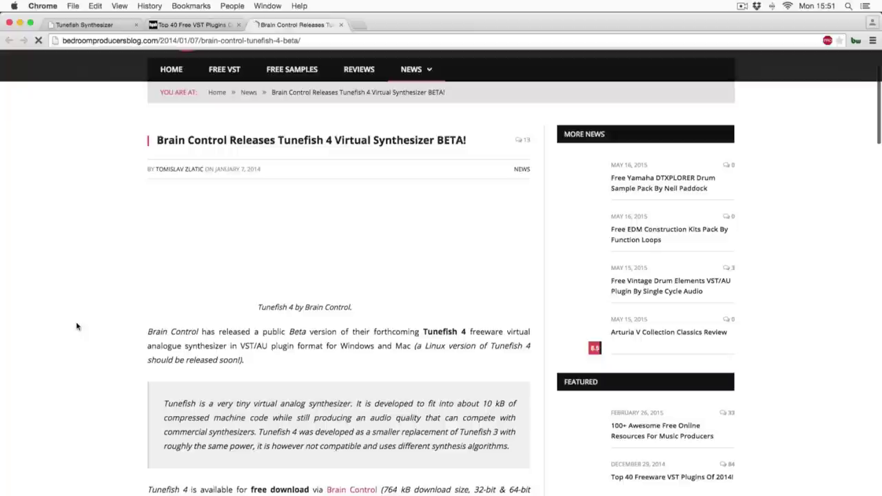
scroll(80, 320, "up", 3)
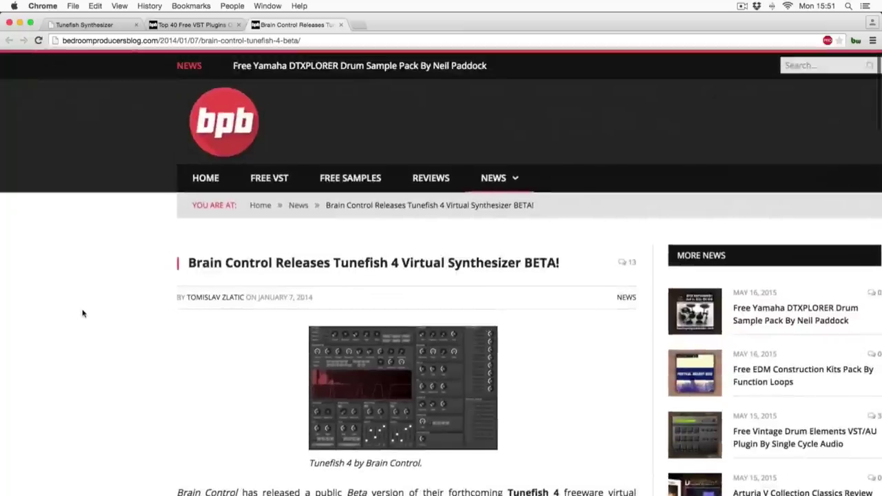
scroll(99, 312, "down", 5)
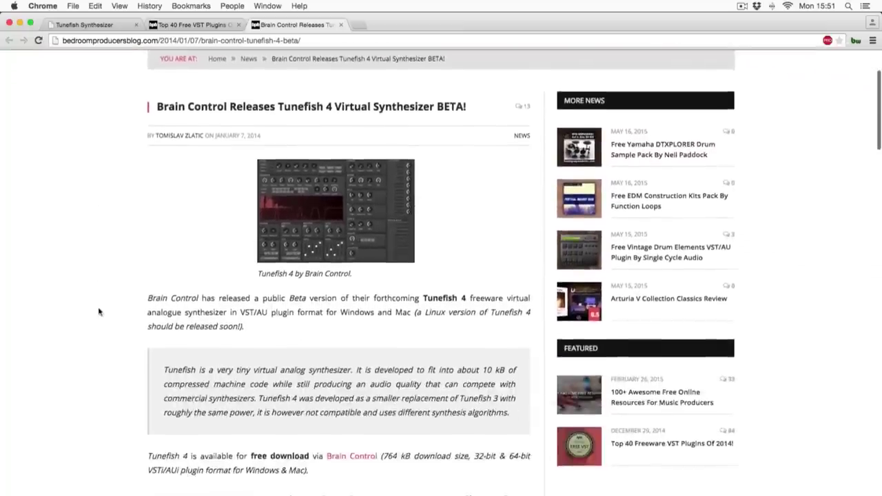
Step: Examine the Tunefish 4 release article for its description, compatibility and free download link, comparing it with the Top 40 entry
left_click(199, 27)
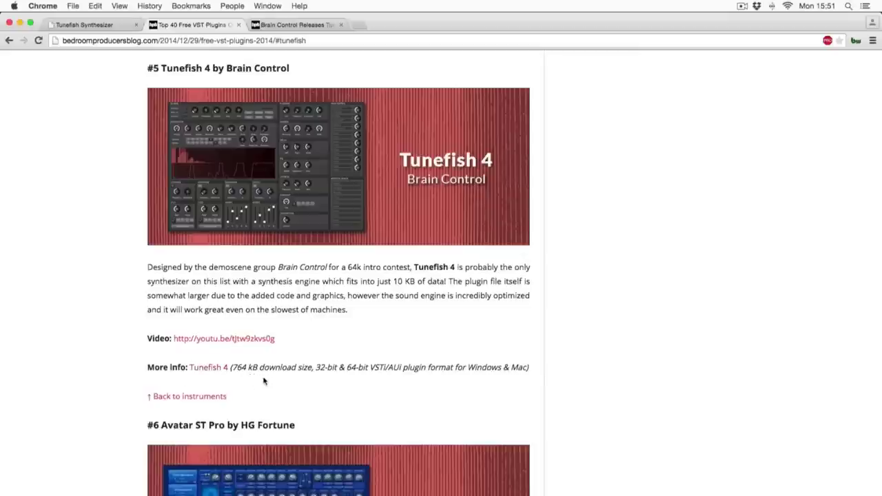
left_click(293, 25)
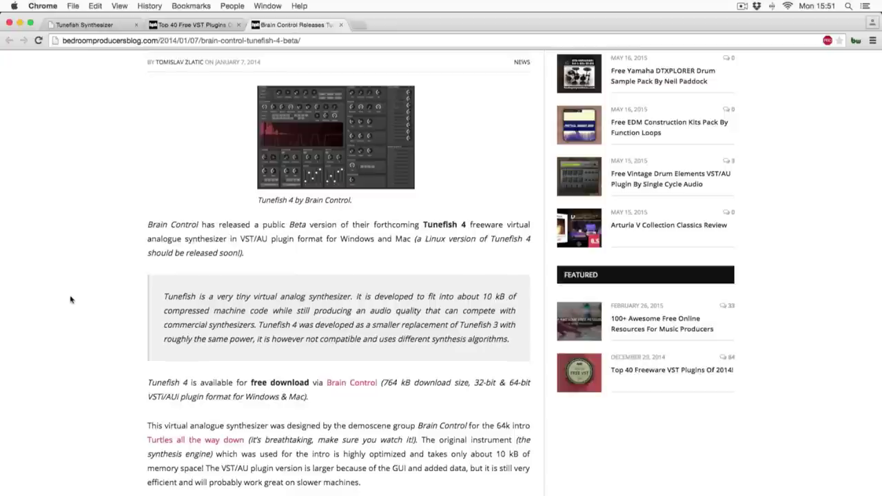
scroll(72, 299, "down", 3)
scroll(77, 300, "down", 5)
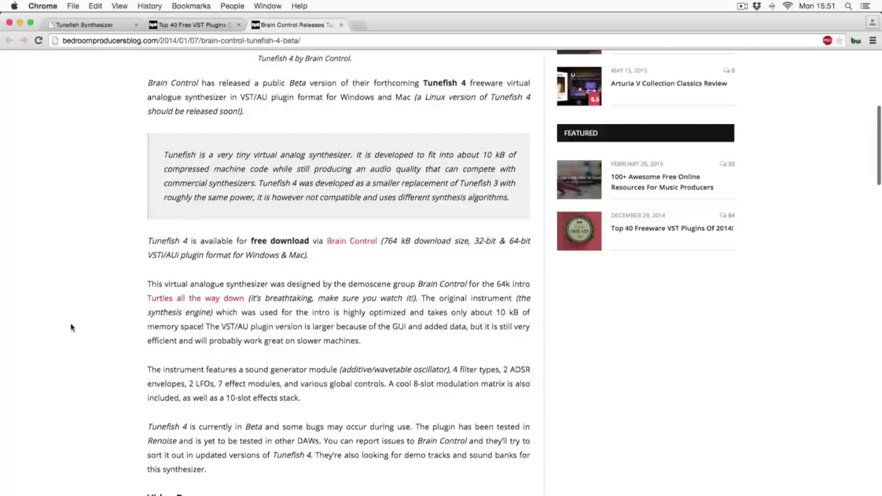
scroll(71, 328, "down", 1)
scroll(70, 328, "down", 3)
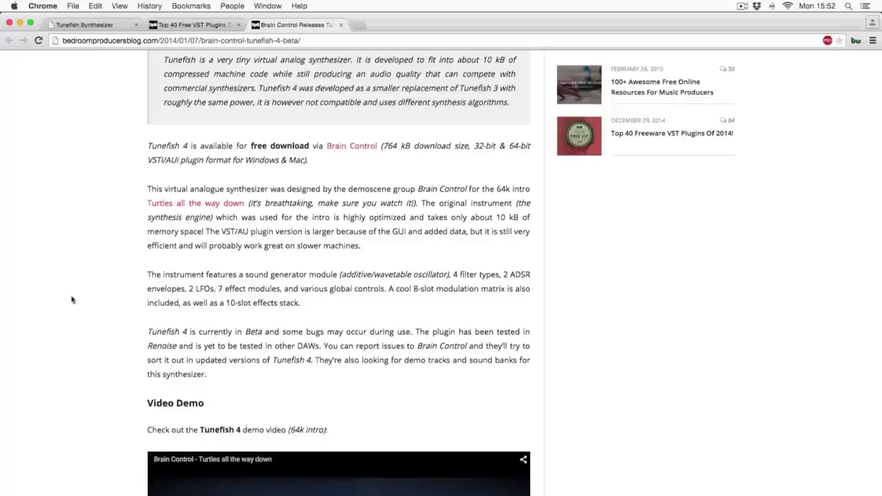
scroll(73, 296, "up", 5)
scroll(74, 296, "up", 5)
scroll(74, 296, "down", 4)
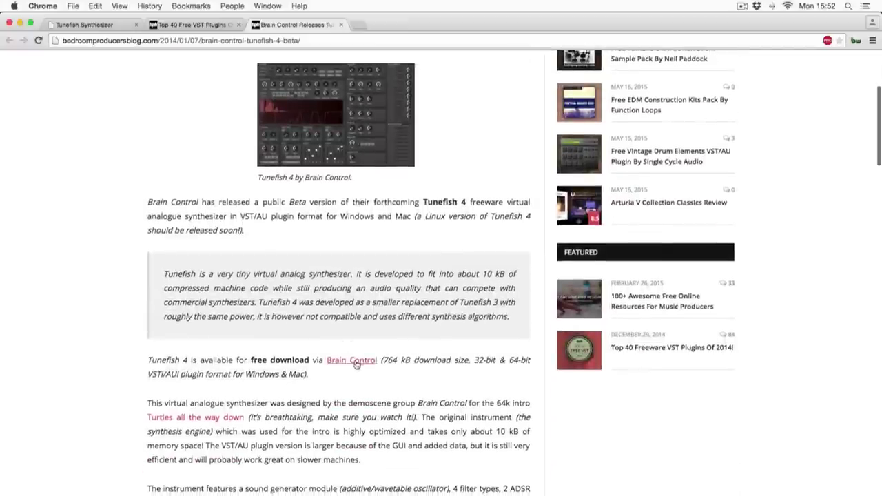
Step: Bring up the list of Tunefish4 versions on the Tunefish Synthesizer downloads page
left_click(62, 25)
scroll(105, 303, "down", 2)
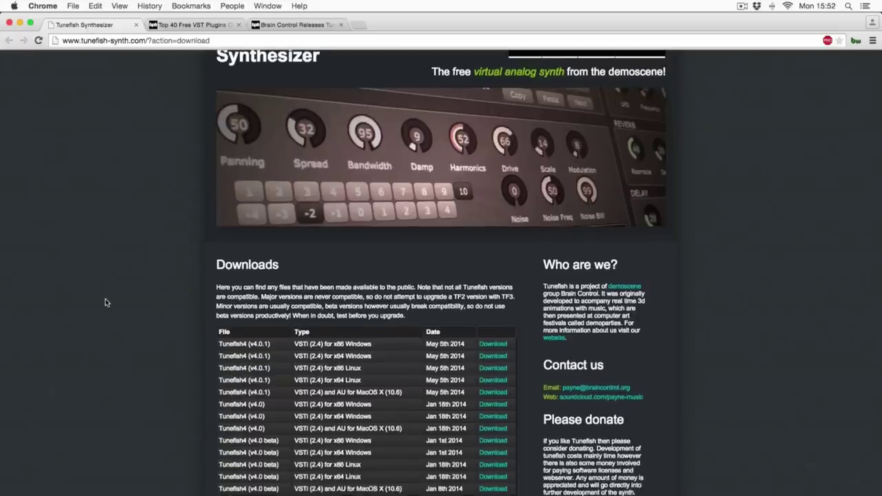
scroll(115, 299, "down", 5)
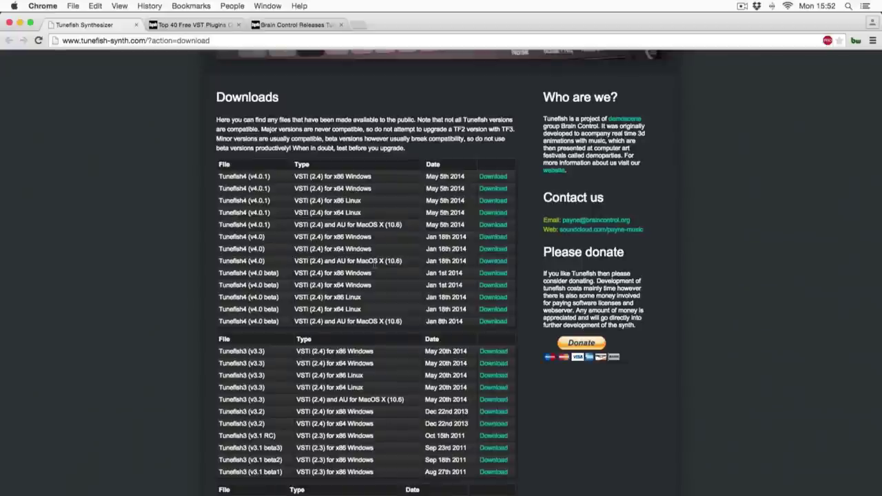
Step: Check the installed OS X version in the Mac's system overview, and close the overview
left_click(14, 7)
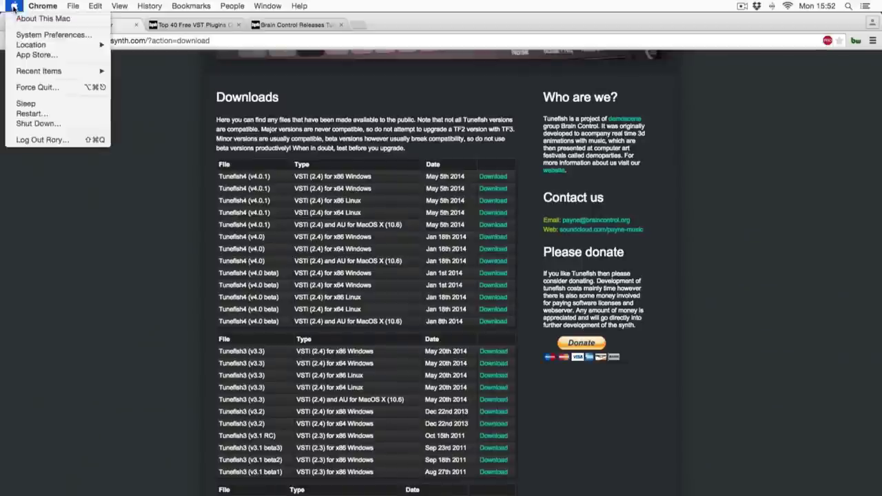
left_click(24, 20)
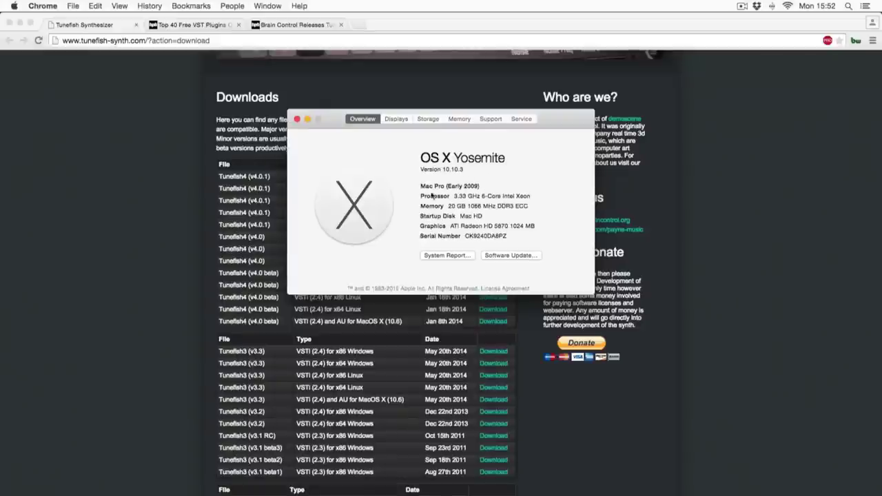
left_click(297, 119)
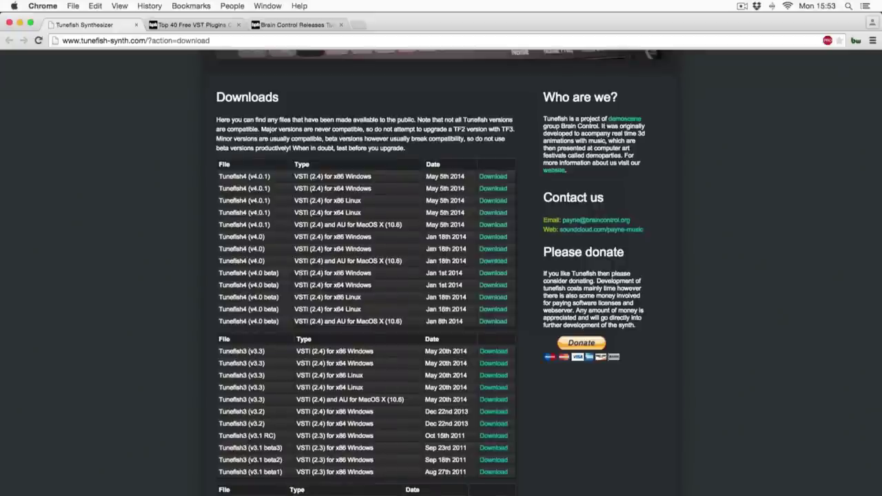
Step: Download Tunefish4 (v4.0) VSTi (2.4) and AU for MacOS X (10.6), and open the tunefish-v4.0-mac-vst24-au folder in Downloads
left_click(495, 261)
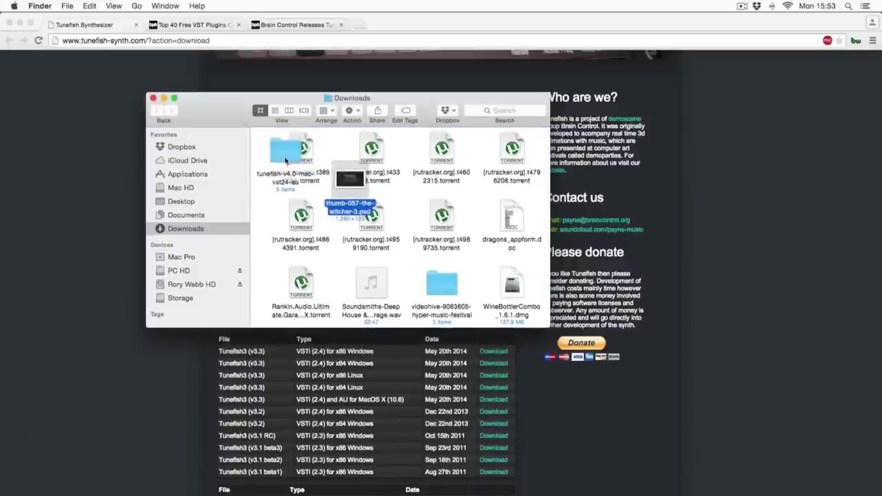
double_click(285, 153)
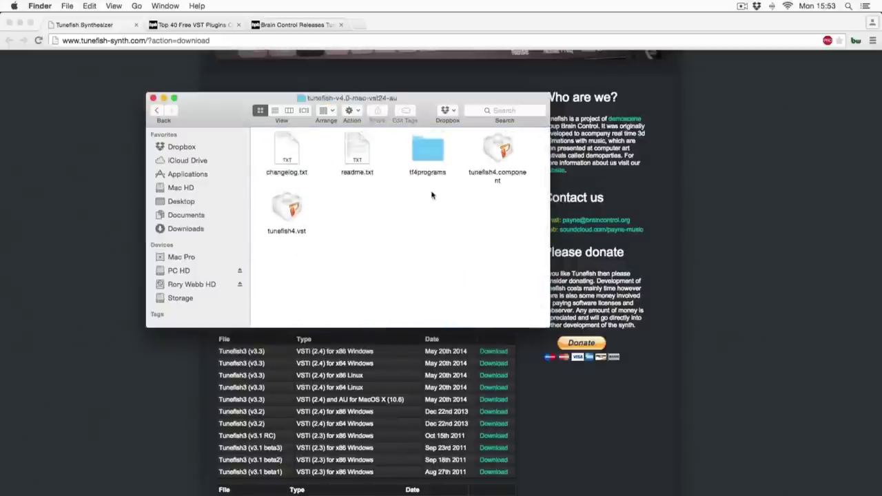
Step: Preview changelog.txt and readme.txt, and look inside the tf4programs folder of the Tunefish download
left_click(288, 153)
key("space")
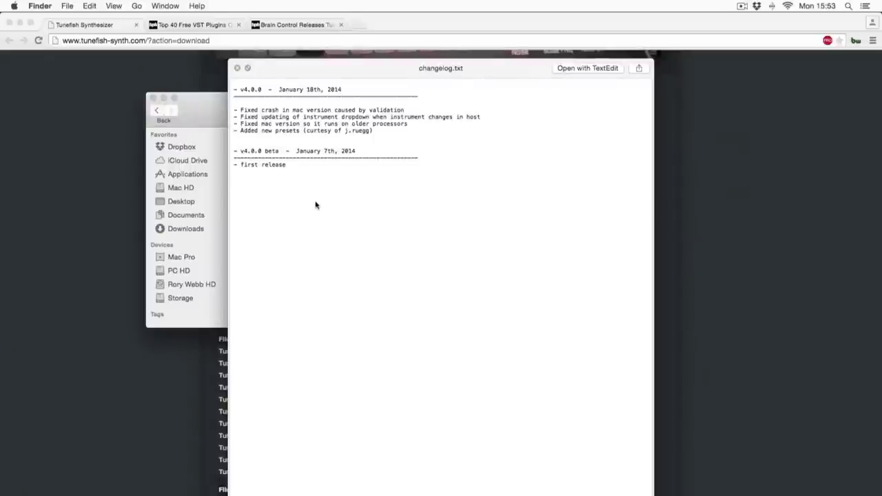
key("Down")
key("Up")
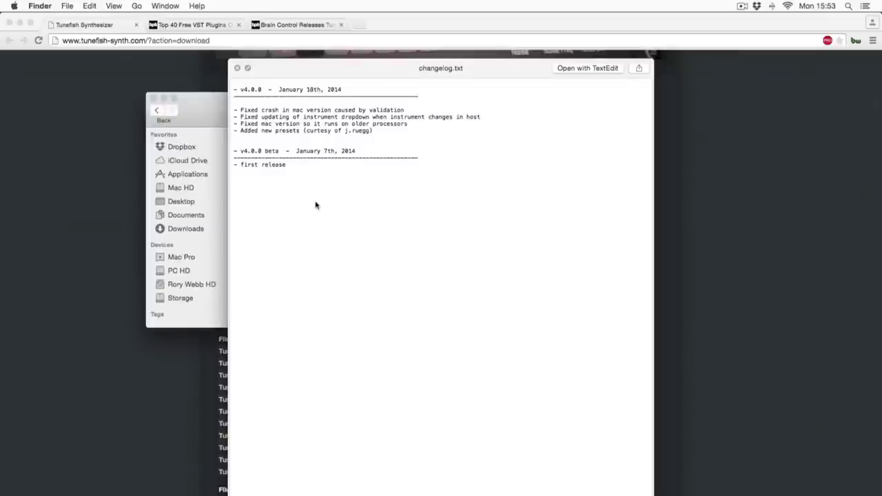
key("Right")
key("space")
left_click(418, 207)
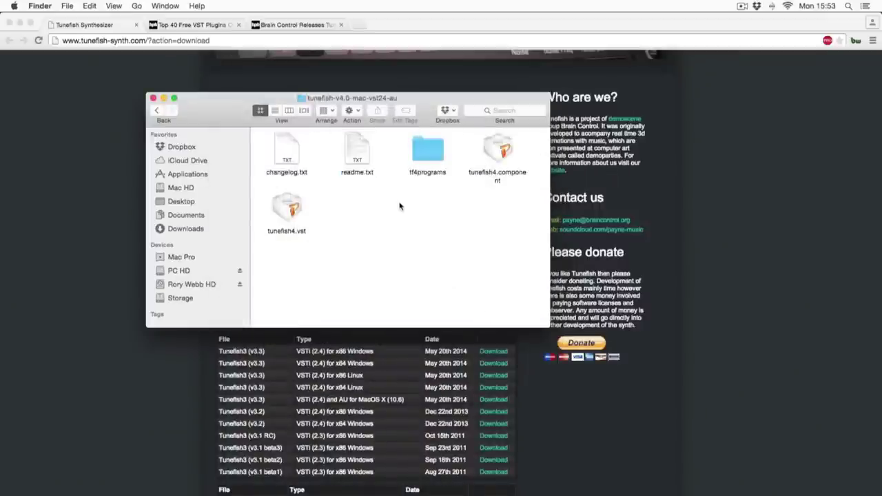
double_click(427, 151)
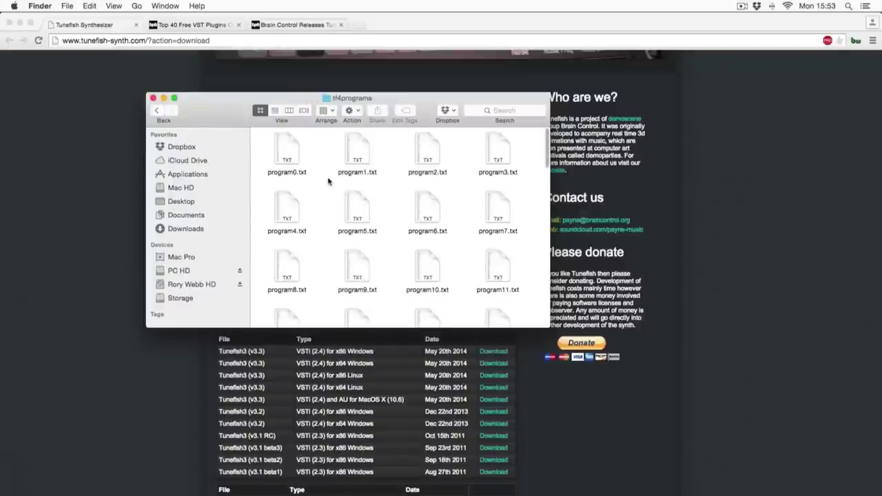
left_click(157, 111)
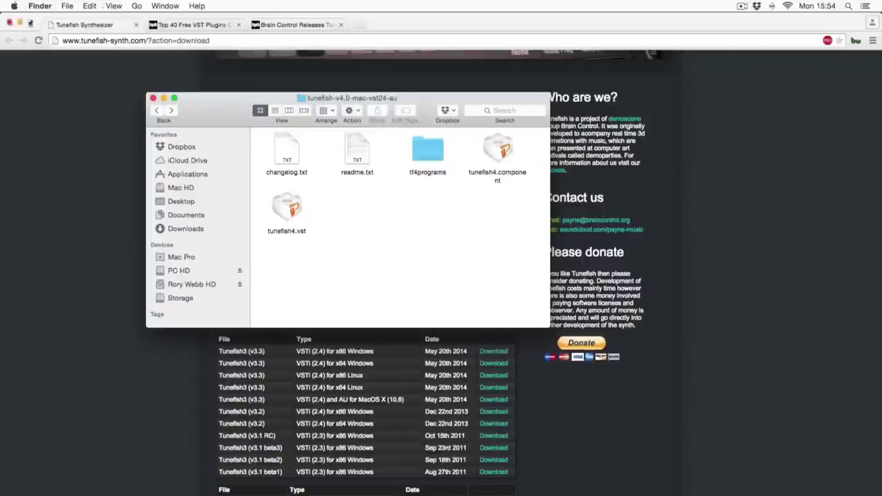
Step: Close the browser window and copy tunefish4.component from the tunefish-v4.0-mac-vst24-au folder
left_click(9, 22)
left_click_drag(225, 121, 268, 117)
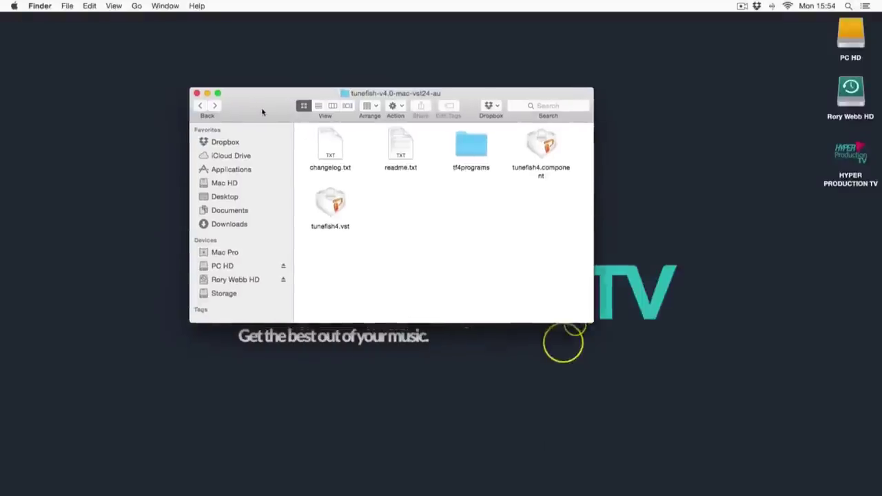
left_click(545, 147)
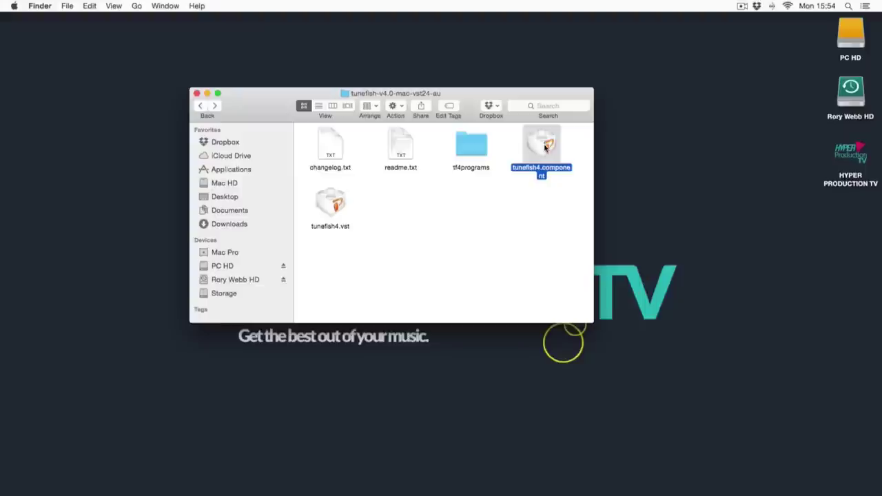
right_click(545, 147)
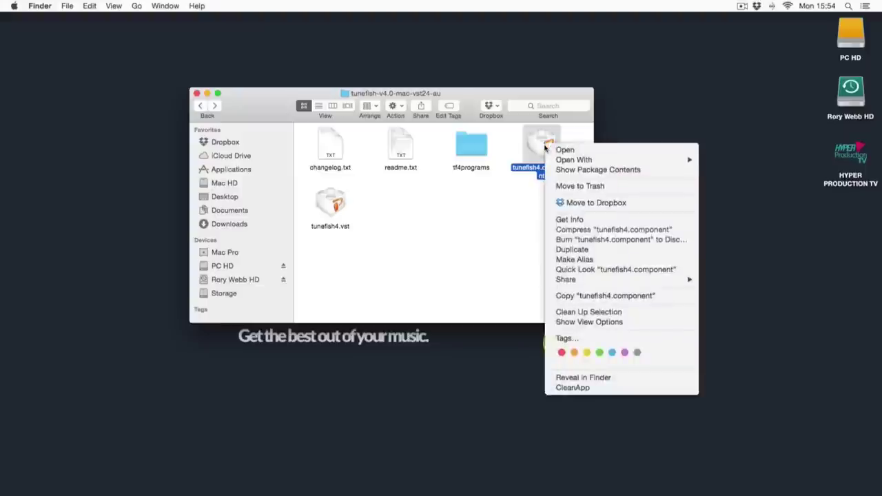
left_click(582, 294)
Step: Paste the copied component into the Components folder under Mac HD > Library > Audio > Plug-Ins, authorising it with the account password
left_click(223, 183)
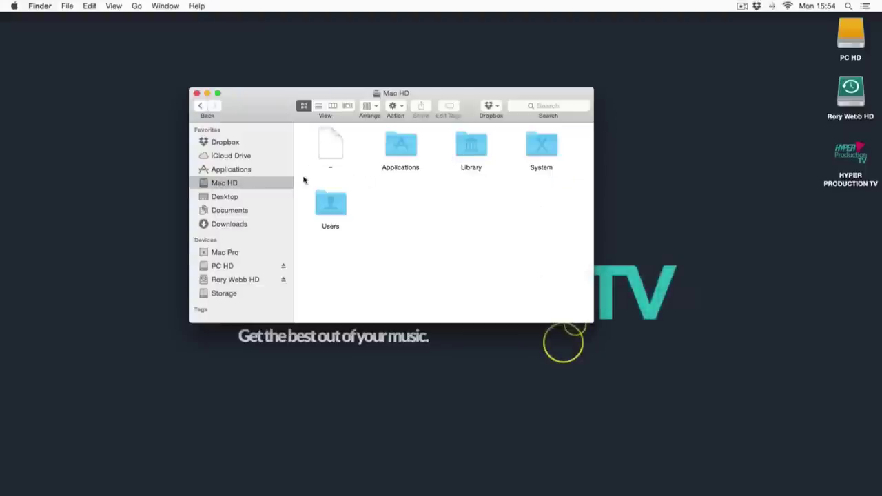
double_click(472, 147)
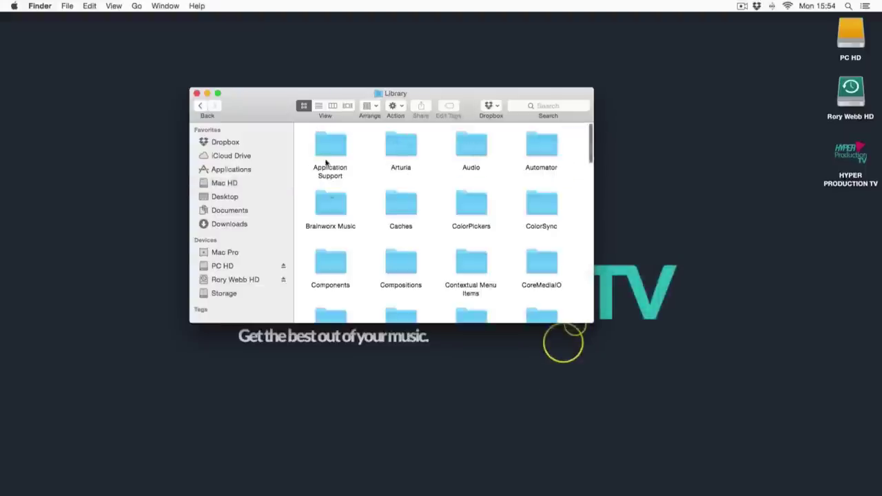
double_click(473, 148)
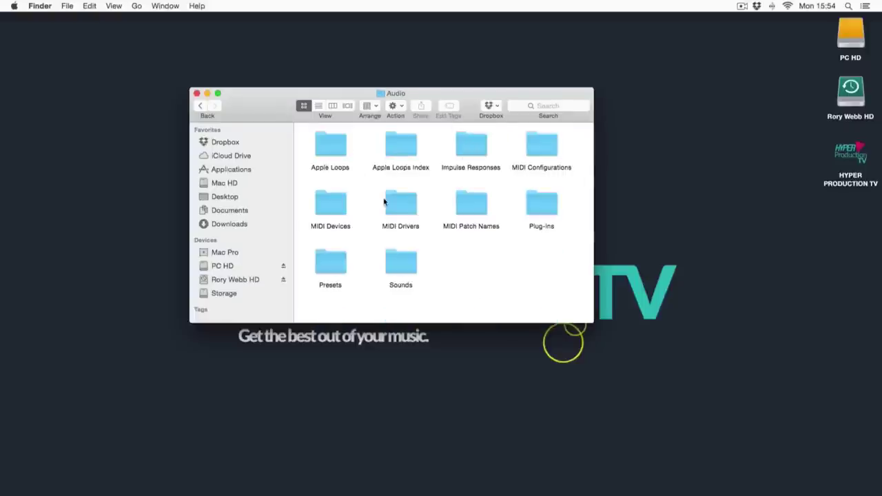
double_click(543, 207)
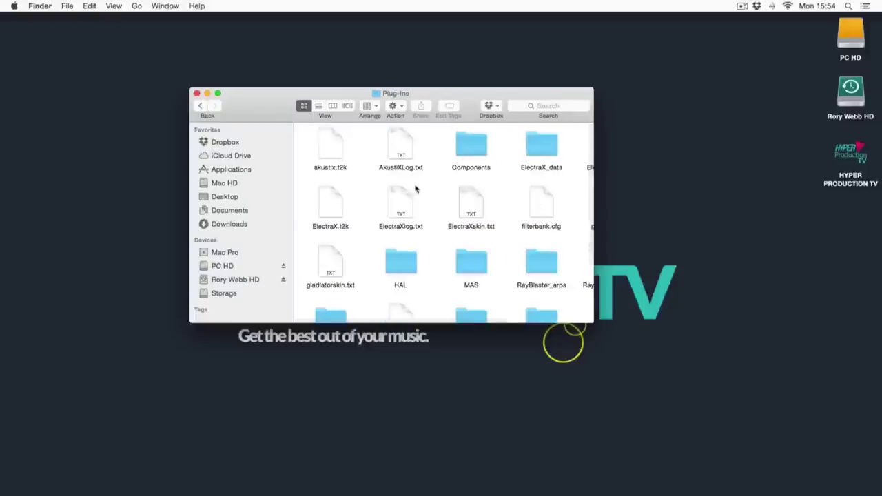
double_click(474, 148)
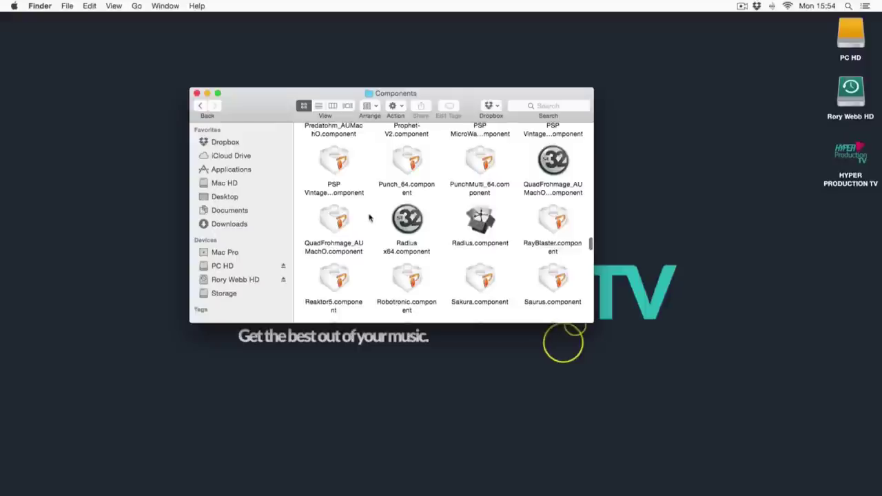
right_click(369, 217)
left_click(398, 251)
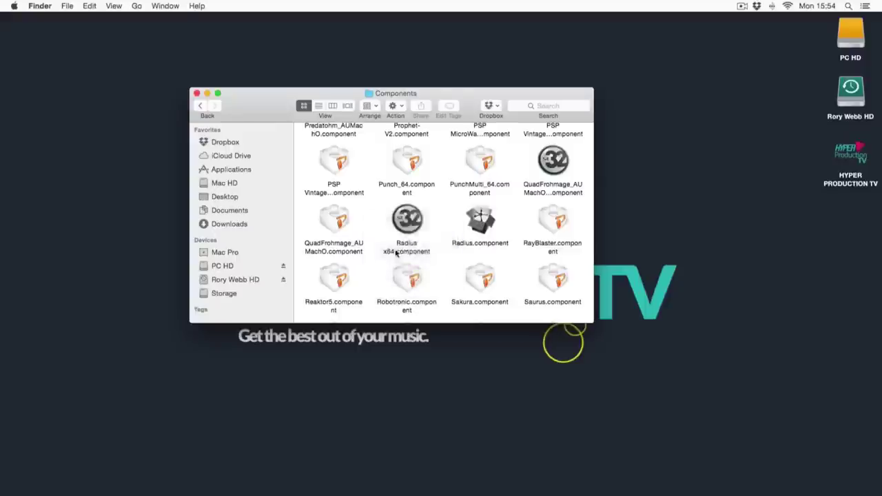
type("•••••••••••••")
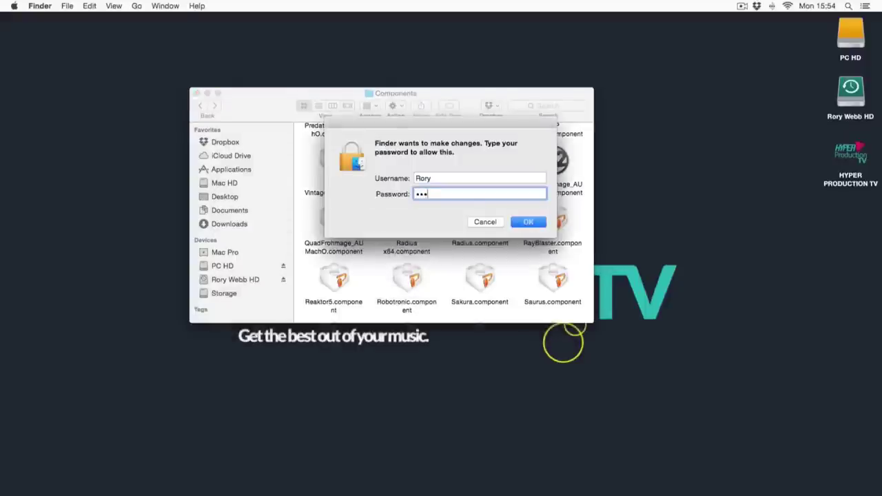
key("Return")
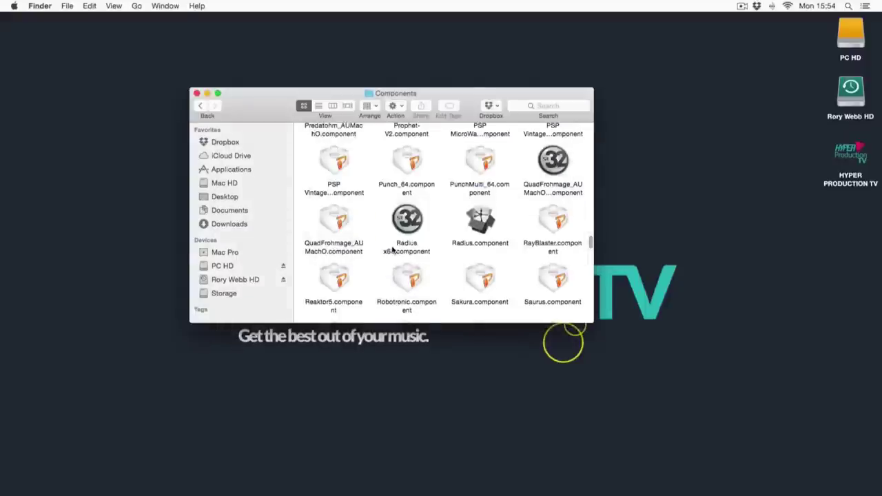
Step: Return to the tunefish-v4.0-mac-vst24-au folder and copy tunefish4.vst
left_click(199, 106)
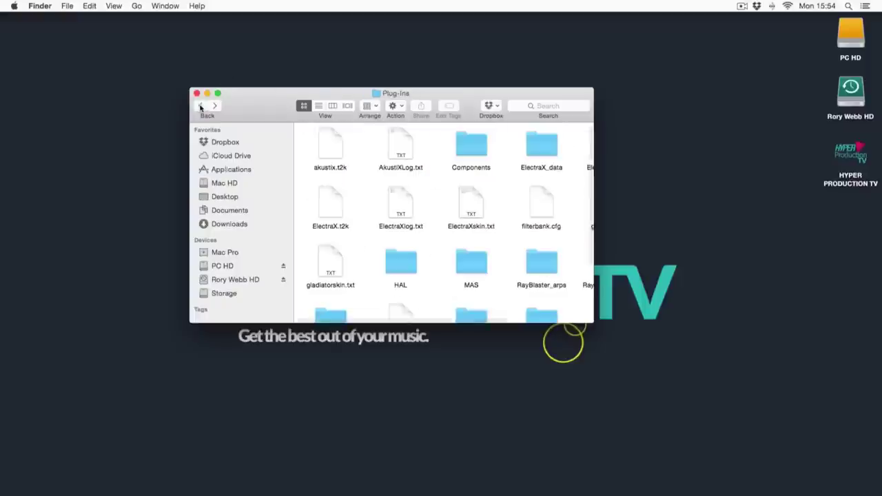
left_click(200, 107)
left_click(200, 107)
left_click(200, 107)
left_click(199, 107)
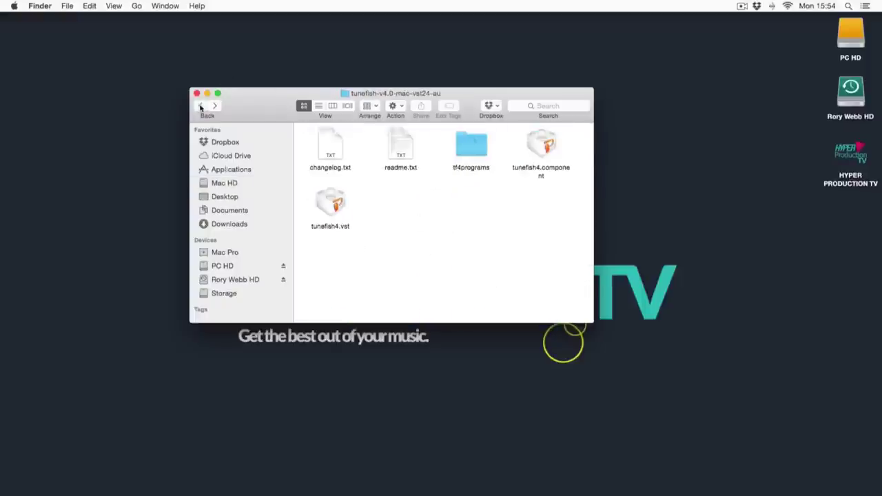
right_click(334, 204)
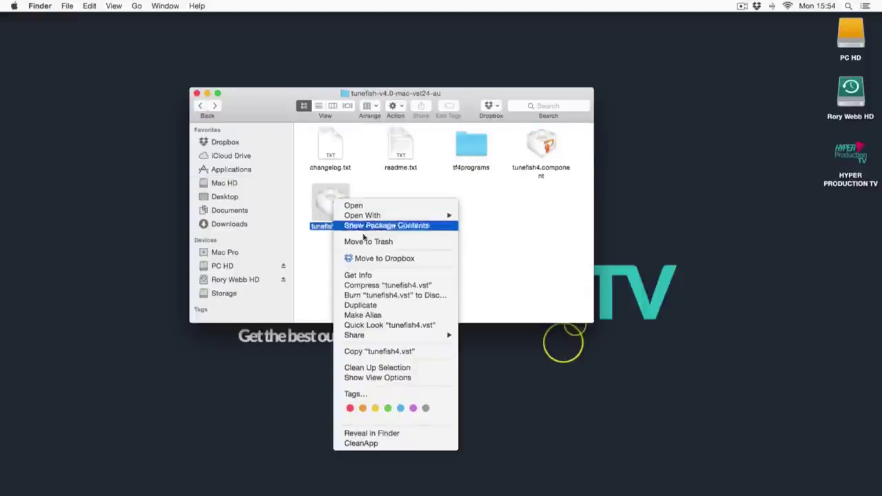
left_click(389, 354)
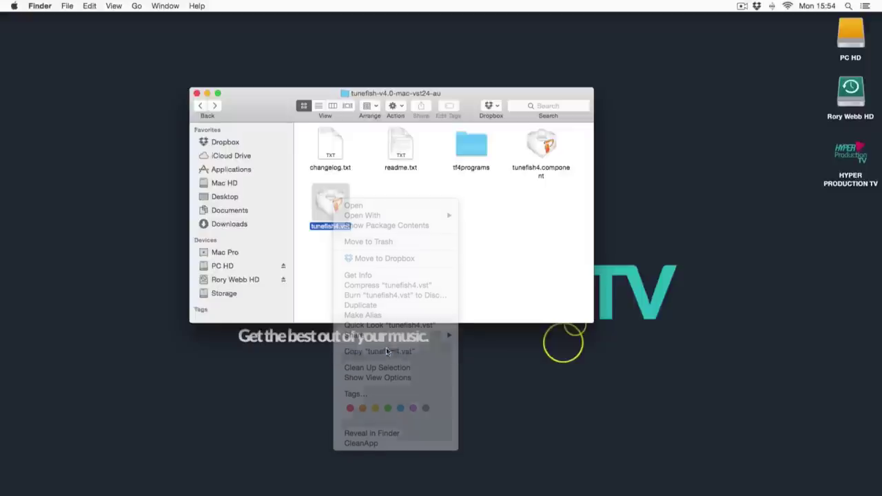
Step: Paste tunefish4.vst into Mac HD > Library > Audio > Plug-Ins > VST, authorise with the account password, and go back to the Audio folder
left_click(230, 184)
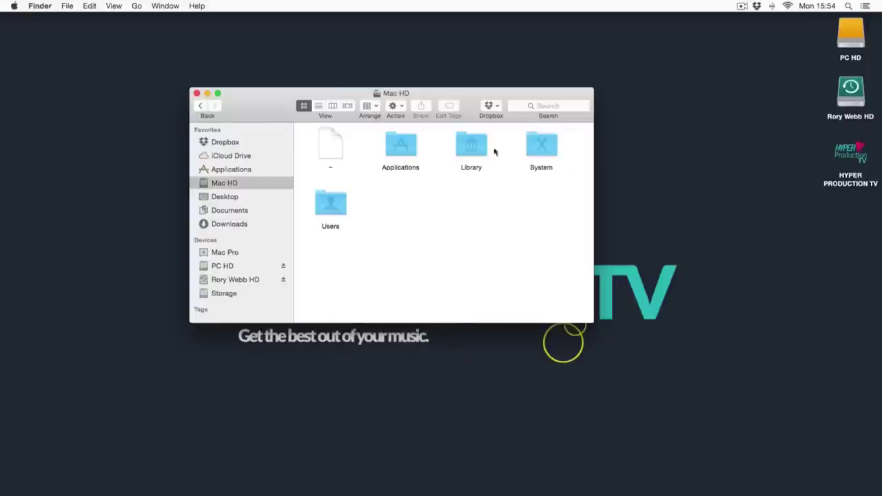
double_click(471, 148)
double_click(470, 146)
double_click(541, 207)
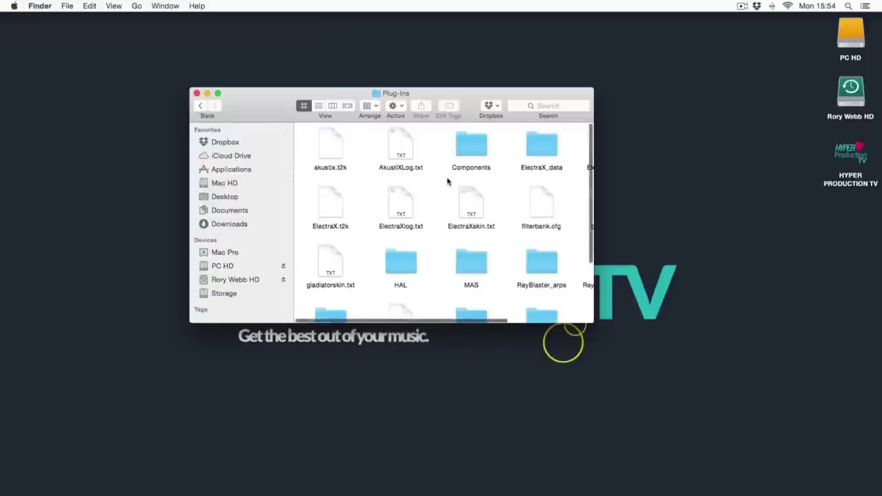
scroll(447, 181, "down", 3)
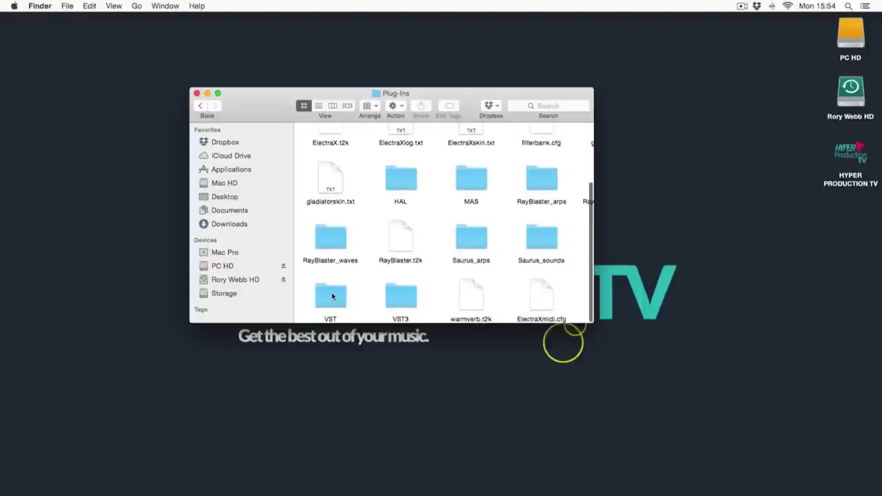
double_click(335, 295)
right_click(368, 207)
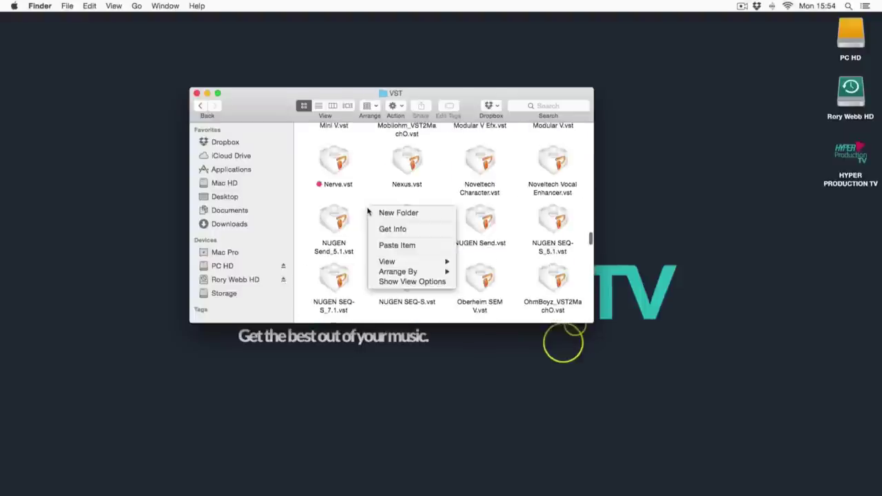
left_click(408, 246)
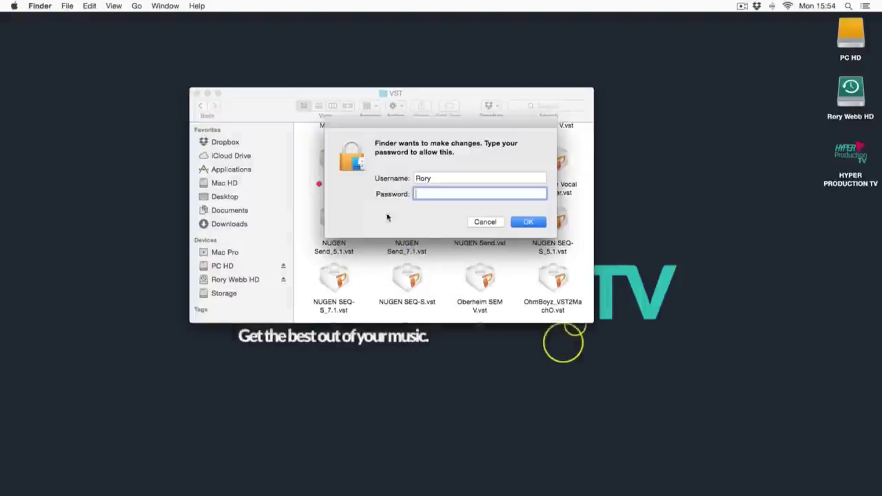
type("************")
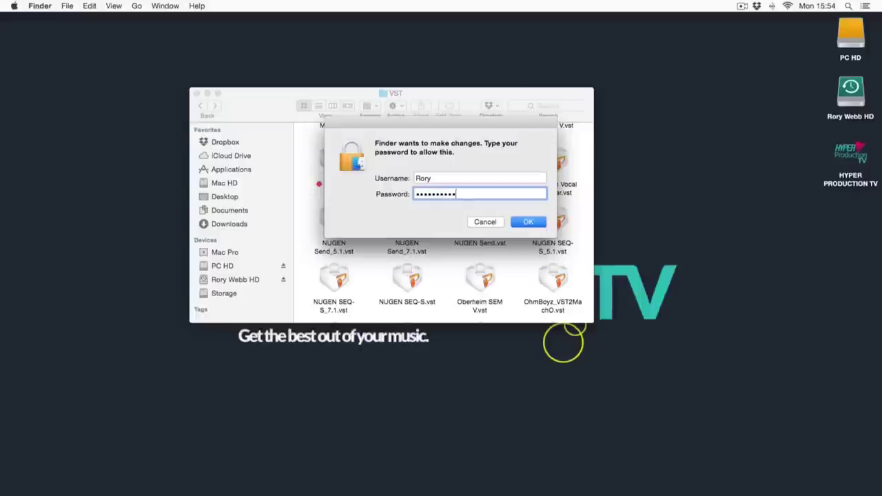
key("Return")
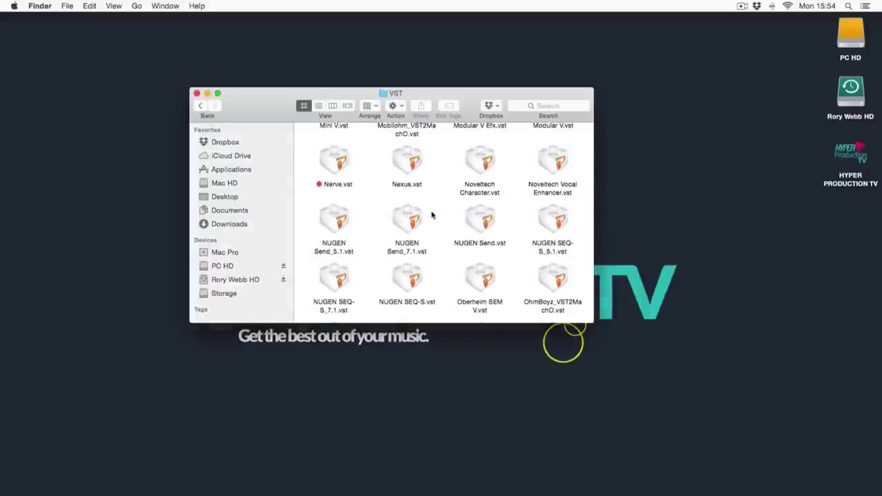
left_click(200, 107)
left_click(199, 108)
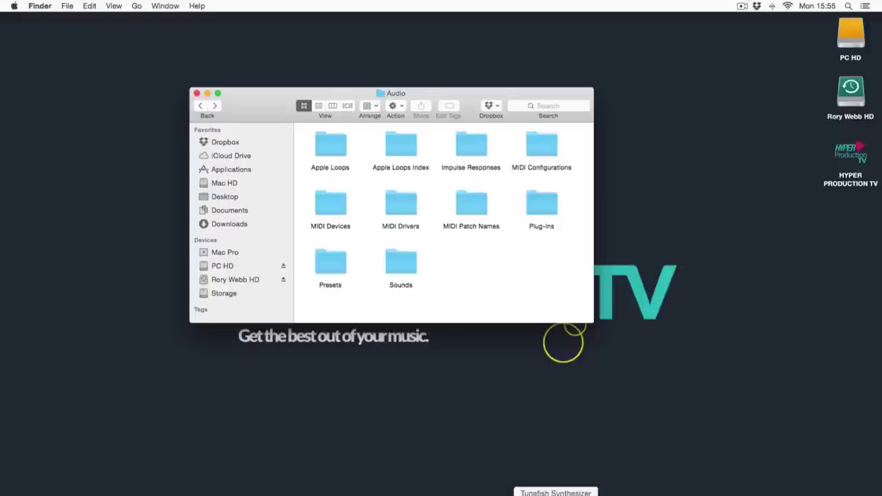
Step: Look through the installed applications for Native Instruments' Battery 4 folder, and dismiss the list
left_click(518, 493)
scroll(499, 368, "down", 3)
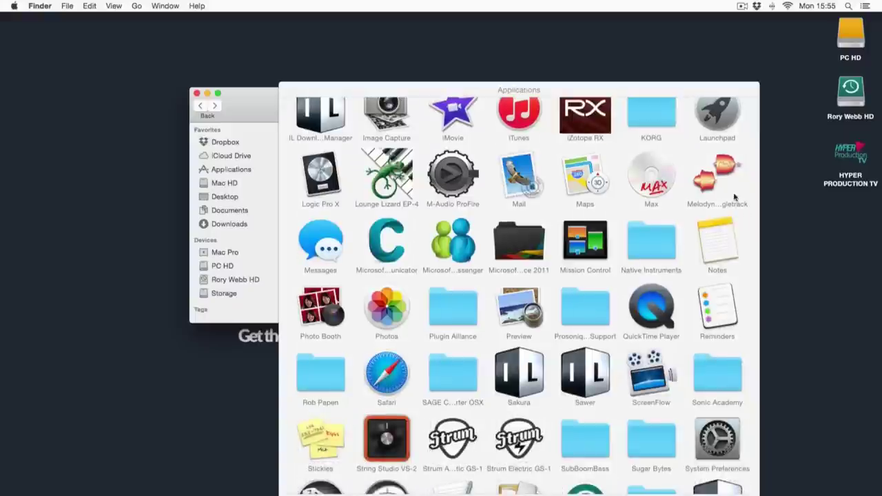
left_click(631, 264)
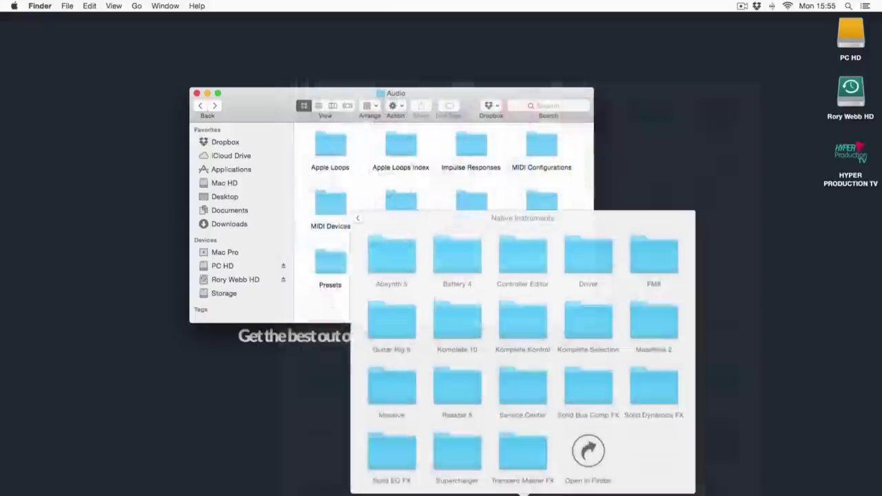
left_click(452, 265)
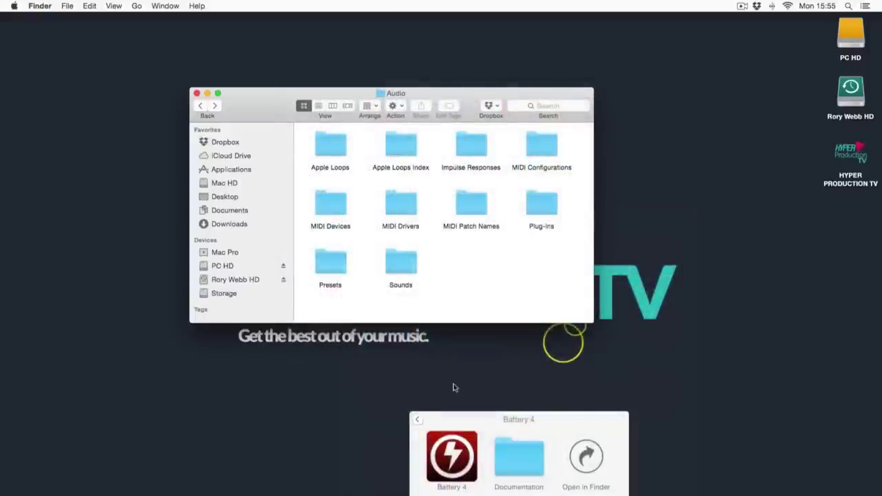
left_click(471, 357)
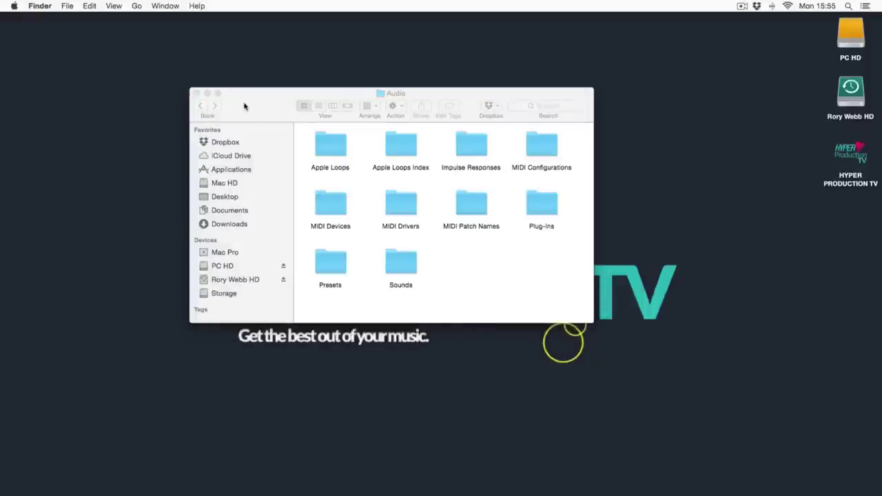
Step: Close the Audio folder window and launch Logic Pro X
left_click(206, 102)
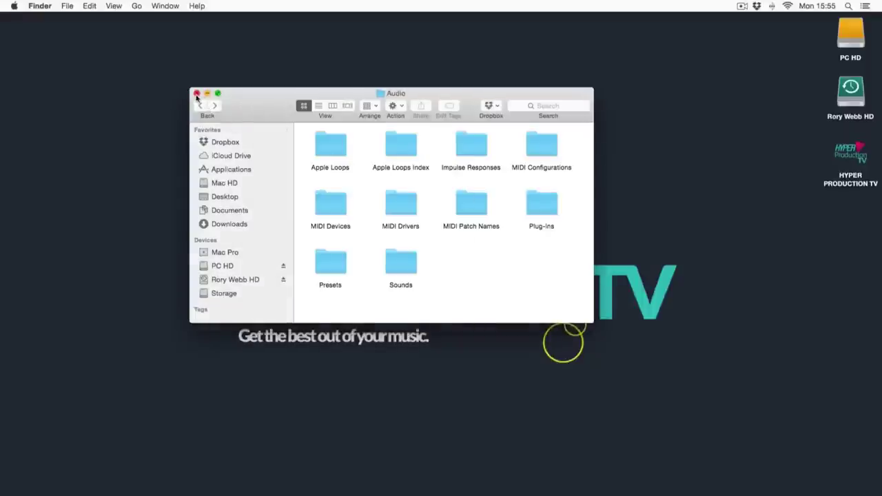
left_click(196, 94)
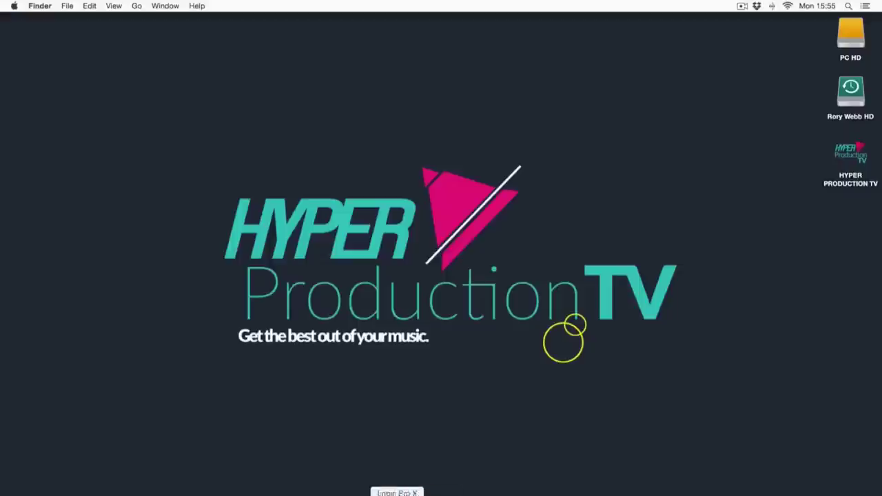
left_click(396, 494)
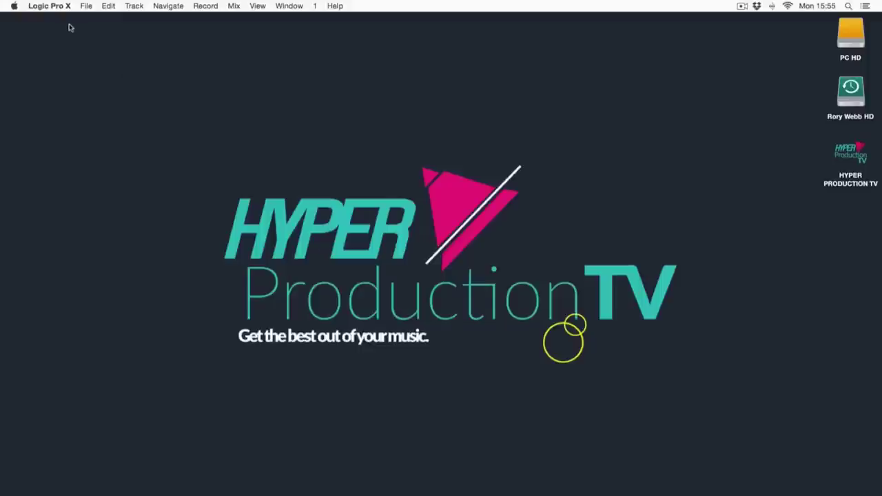
Step: Create a new project with one software instrument track and collapse the inspector's Region and Track details
left_click(86, 7)
left_click(96, 19)
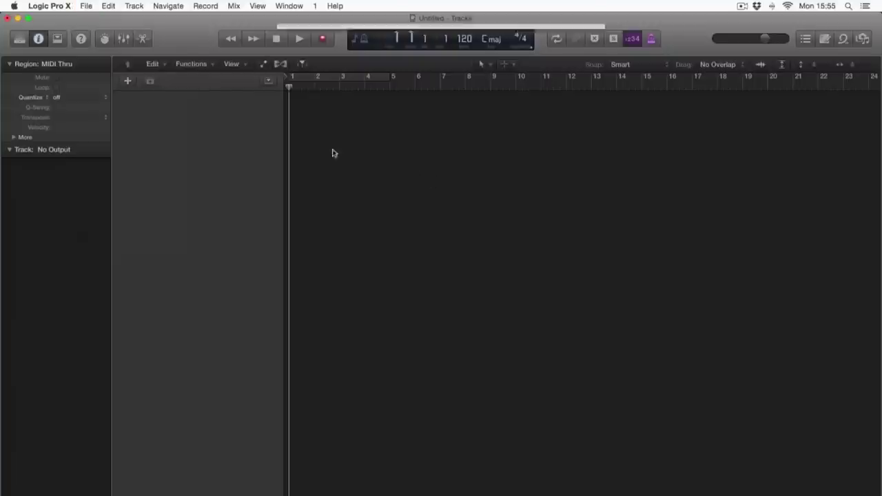
left_click(575, 180)
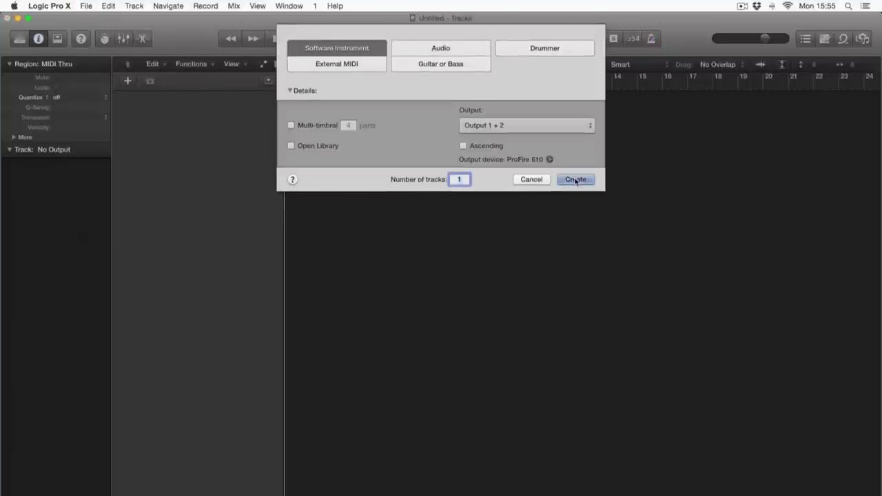
left_click_drag(881, 495, 877, 491)
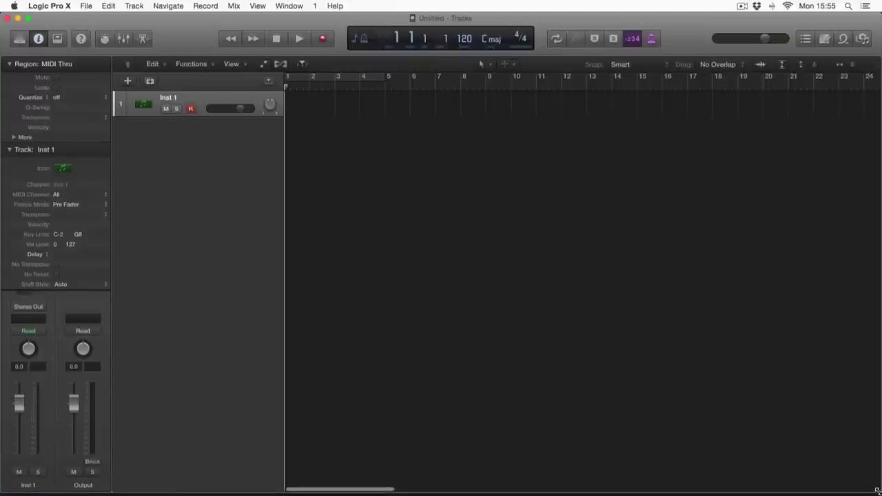
left_click(10, 151)
left_click(10, 63)
Step: Load Brain Control's tunefish4 AU instrument in stereo on the Inst 1 track and move its window clear of the channel strips
left_click(28, 266)
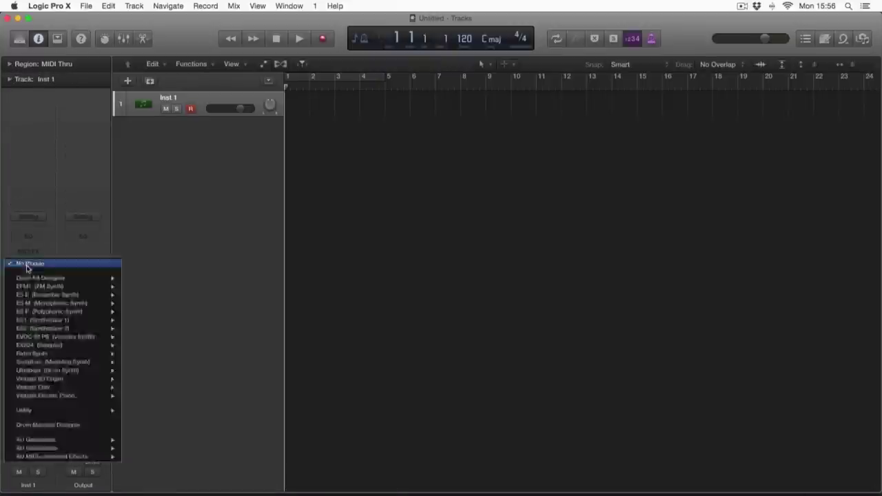
mouse_move(64, 440)
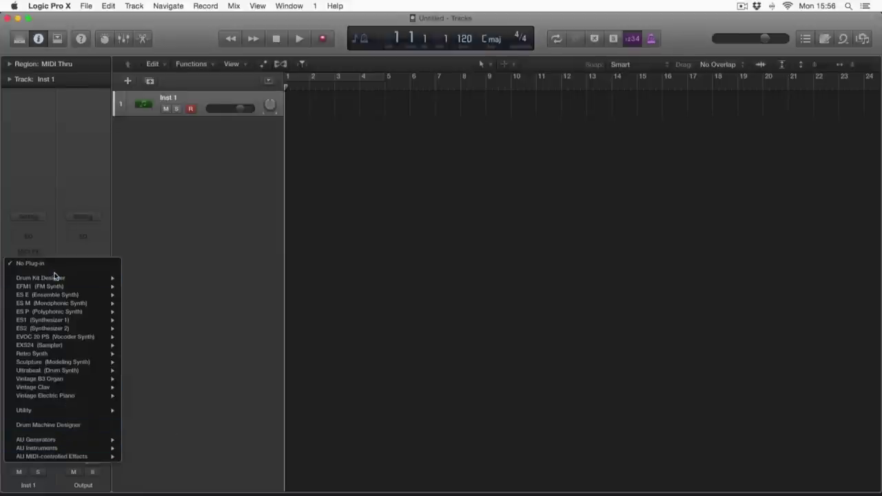
left_click(27, 264)
left_click(27, 267)
mouse_move(58, 450)
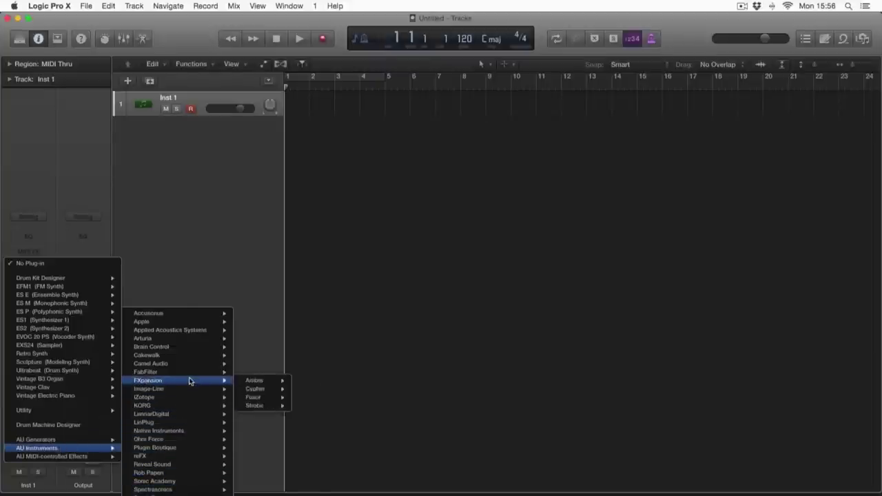
mouse_move(193, 349)
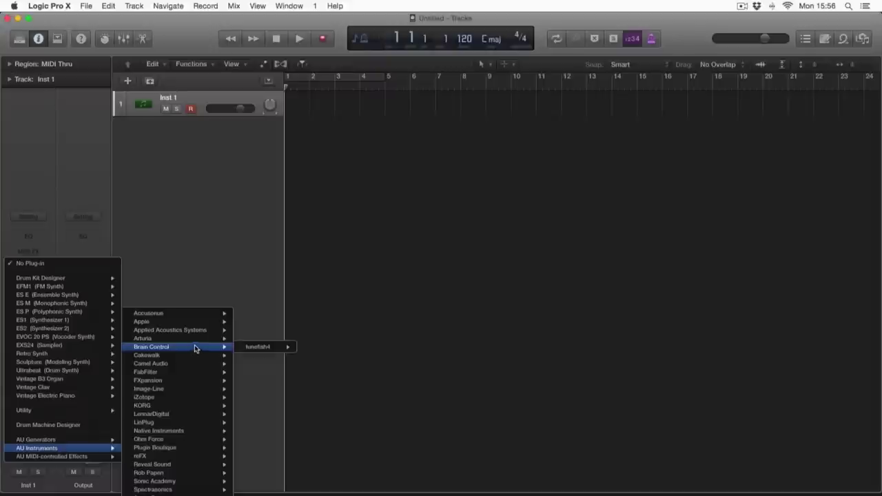
mouse_move(245, 349)
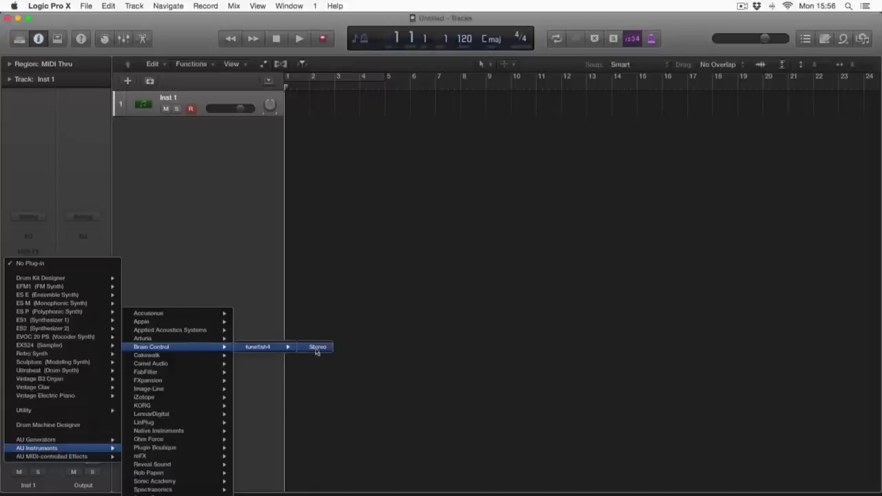
left_click(317, 348)
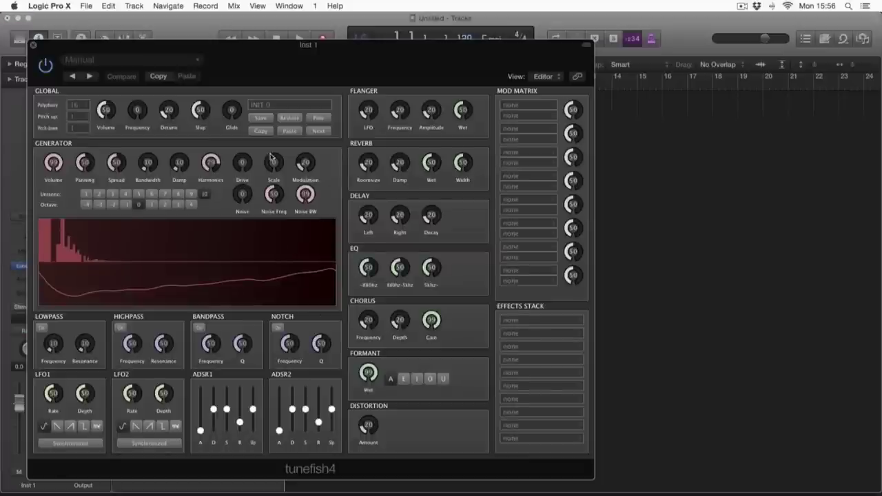
left_click_drag(273, 54, 396, 45)
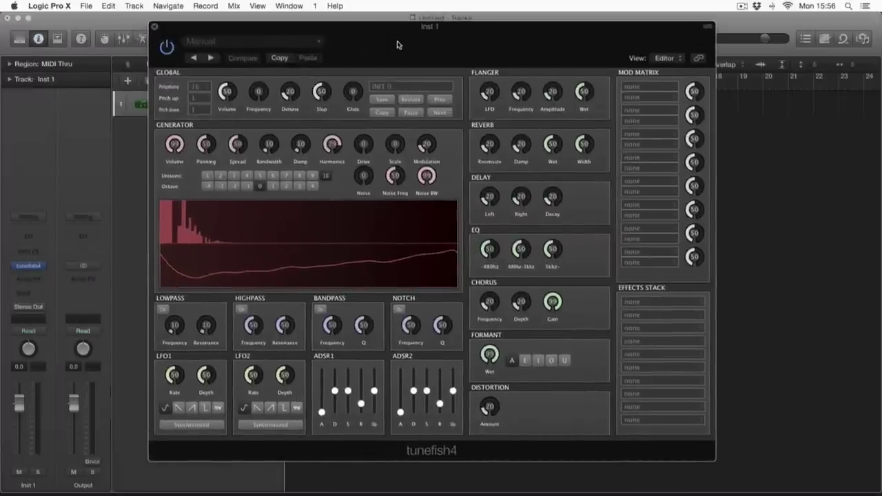
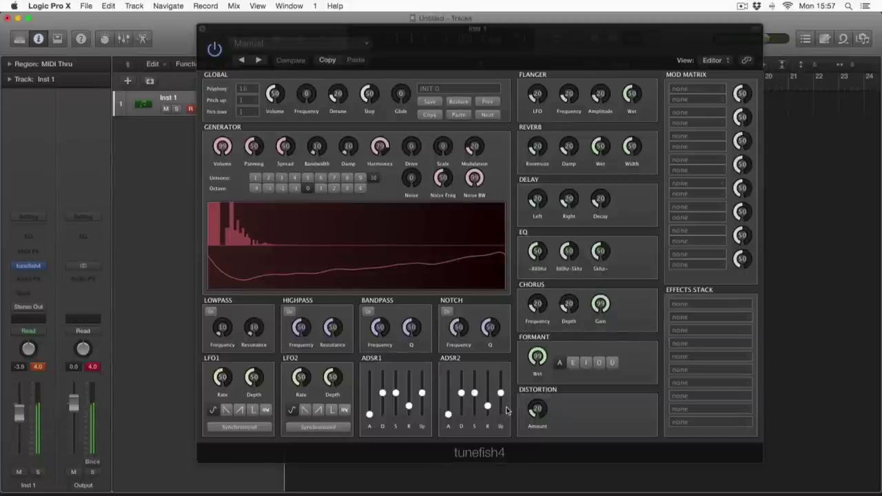
Step: Raise the Release sliders of both ADSR1 and ADSR2 in tunefish4
left_click(487, 405)
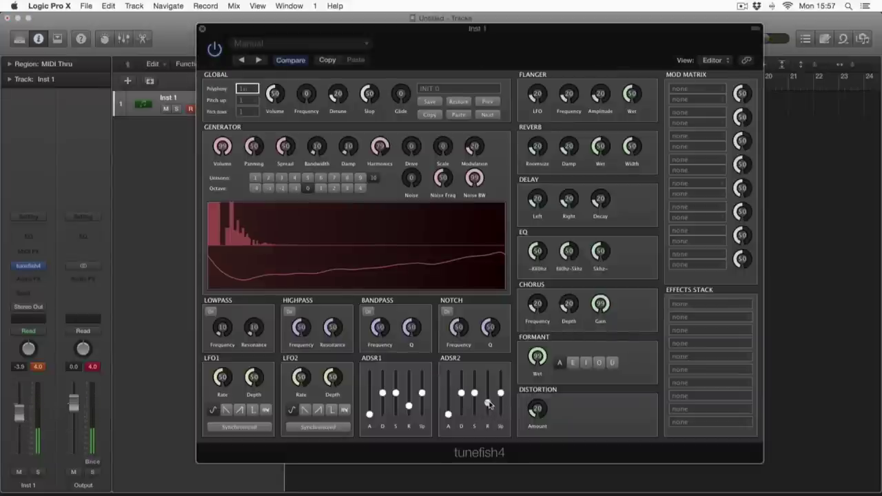
left_click_drag(408, 405, 409, 384)
left_click_drag(488, 400, 487, 379)
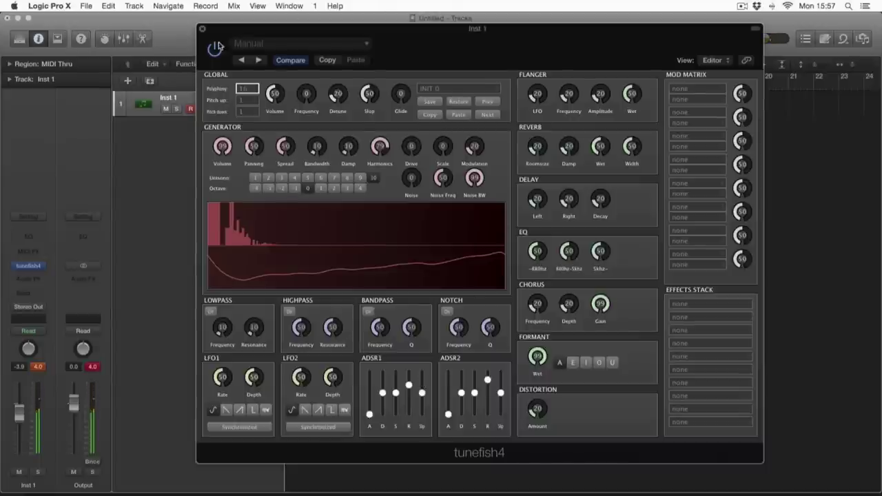
Step: Look through tunefish4's Factory Presets and dismiss the list
left_click(280, 47)
mouse_move(262, 229)
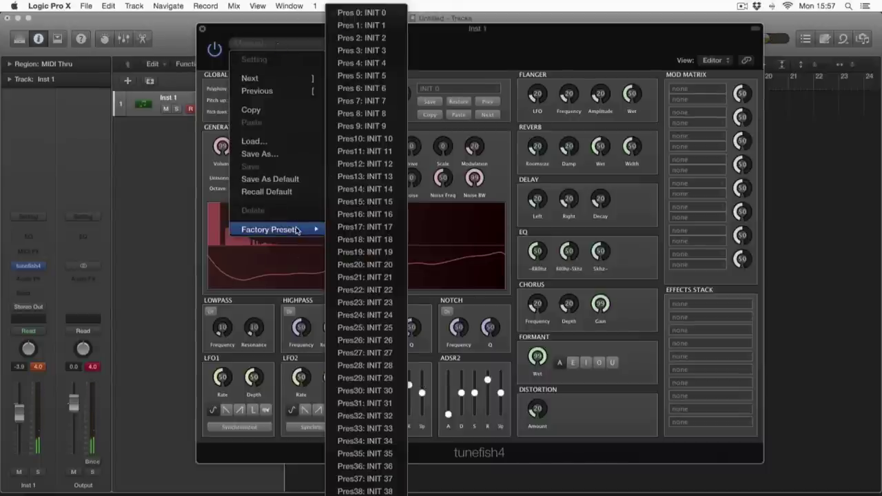
left_click(388, 36)
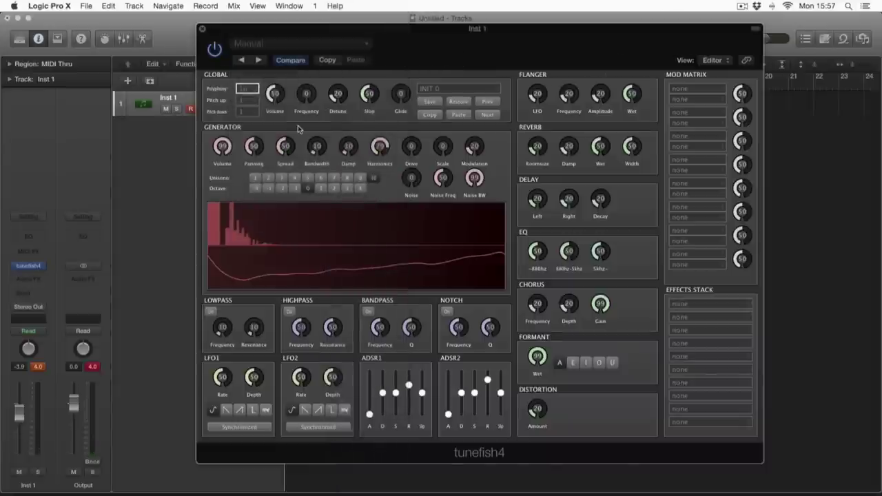
Step: Try switching between tunefish4's INIT presets with the synth's own preset controls in the Global section
left_click(445, 89)
left_click(498, 93)
left_click(497, 94)
left_click(497, 95)
left_click(477, 104)
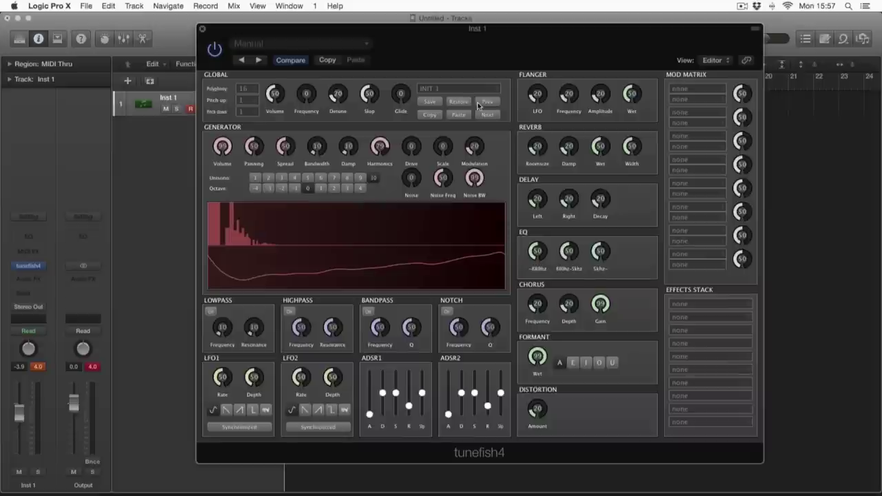
left_click(501, 94)
left_click(505, 105)
Step: Step forward through the plug-in settings to INIT 3
left_click(259, 61)
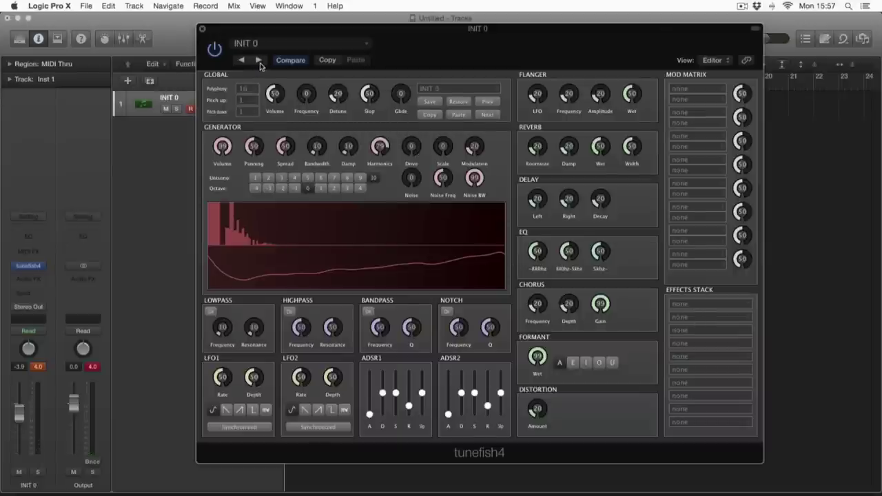
left_click(259, 61)
left_click(259, 61)
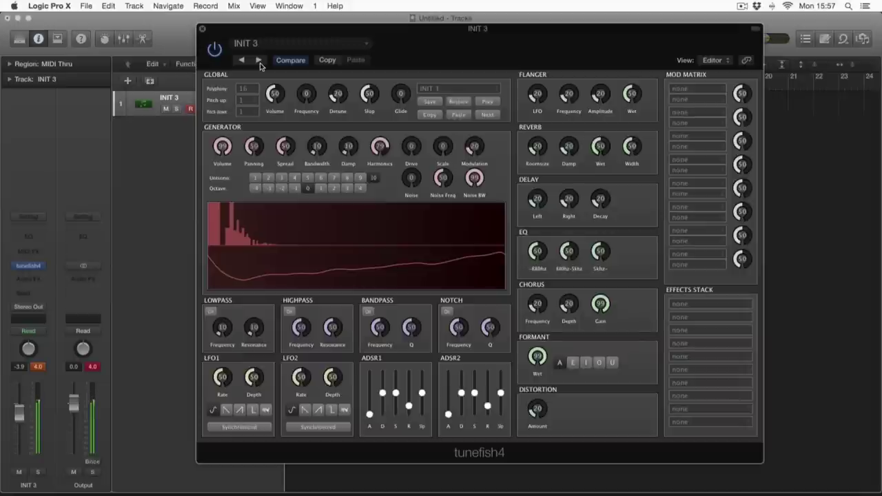
Step: Close the tunefish4 window and increase the height of the INIT 3 track
left_click_drag(477, 48, 465, 47)
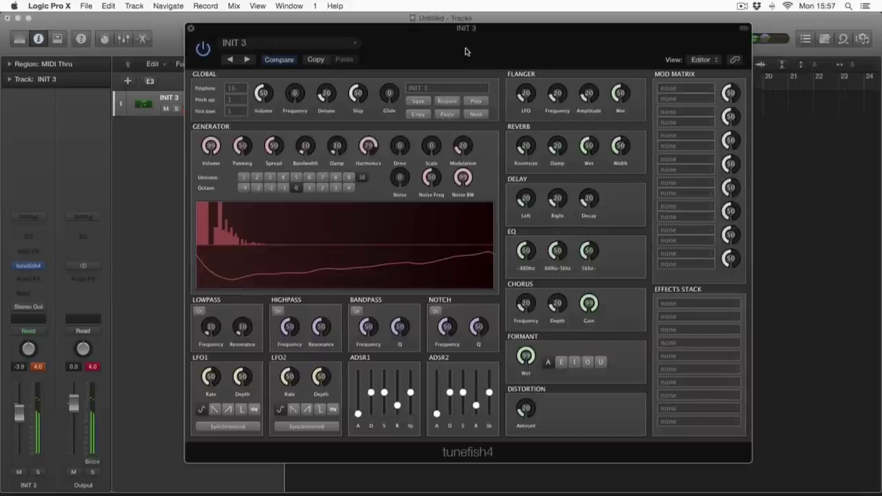
left_click(192, 30)
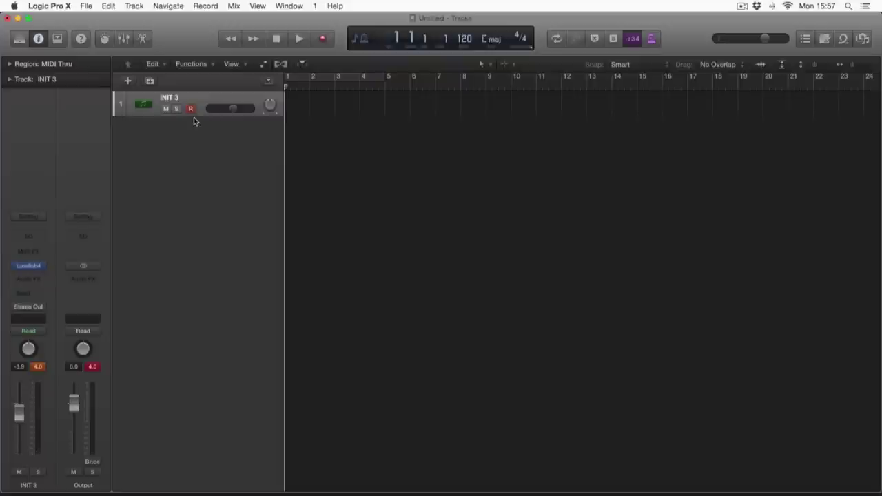
left_click_drag(195, 115, 197, 144)
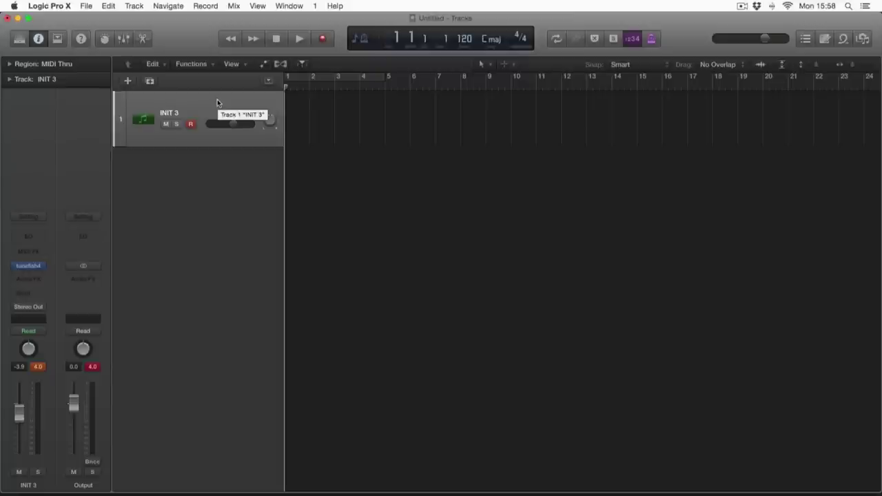
scroll(217, 102, "left", 2)
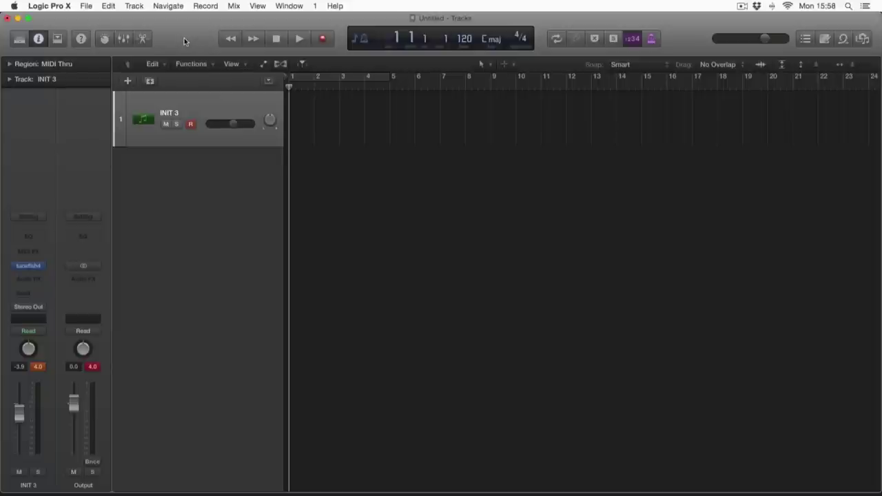
Step: Open the Plug-In Manager and select tunefish4 by Brain Control
left_click(59, 6)
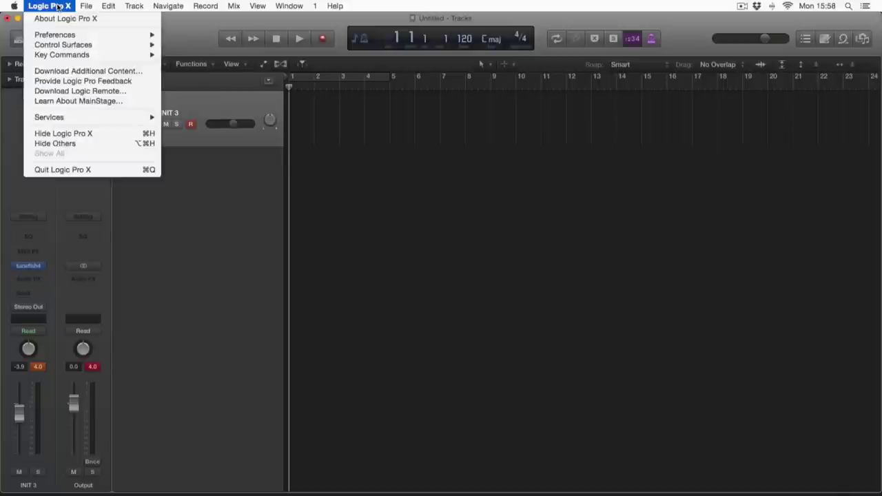
mouse_move(109, 35)
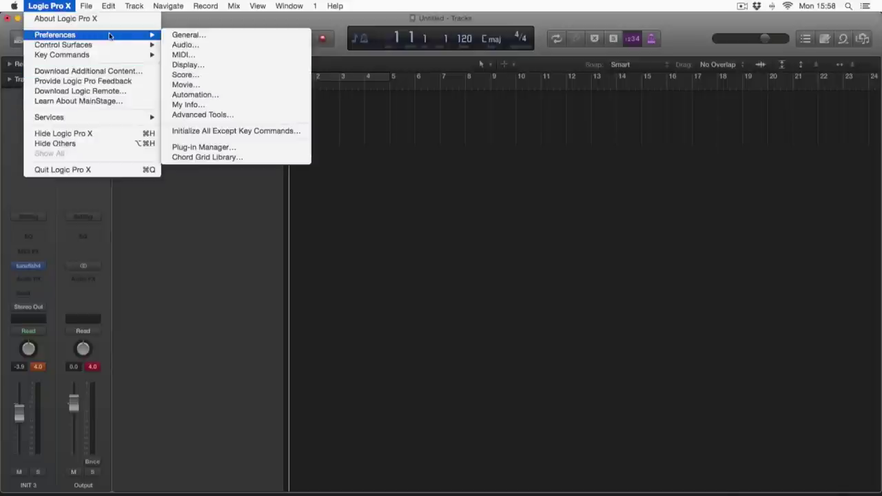
left_click(224, 148)
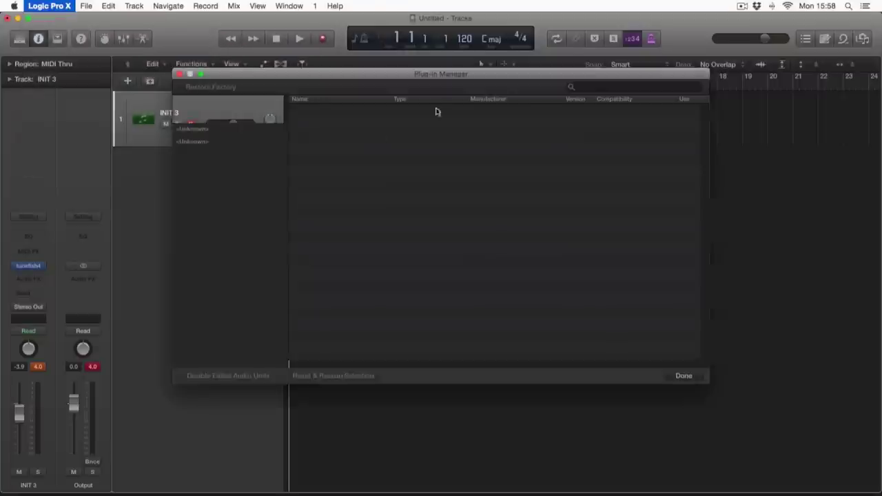
scroll(434, 241, "down", 15)
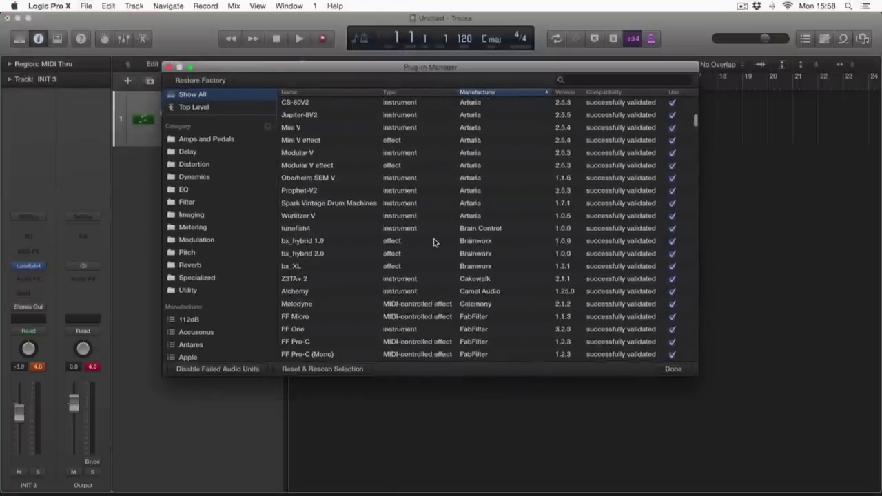
scroll(424, 227, "up", 3)
left_click(422, 202)
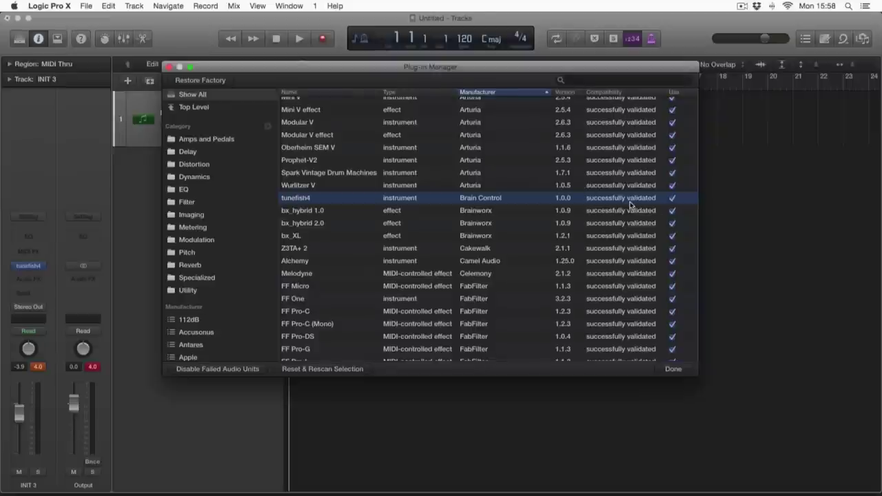
Step: Reset and rescan tunefish4, read through the Audio Unit validation report, and close the report
left_click(301, 371)
left_click_drag(122, 177, 205, 146)
scroll(205, 290, "up", 2)
scroll(205, 290, "down", 2)
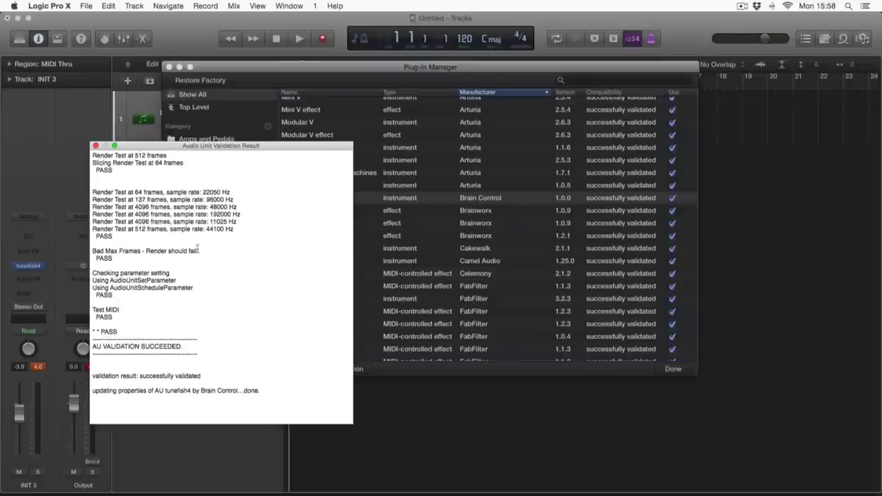
left_click(96, 145)
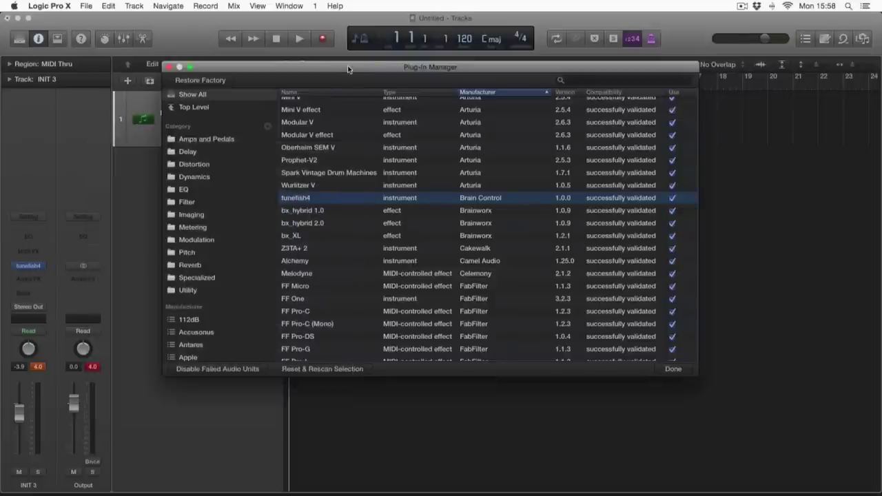
Step: Move the Plug-In Manager window aside and close it
left_click_drag(348, 69, 354, 61)
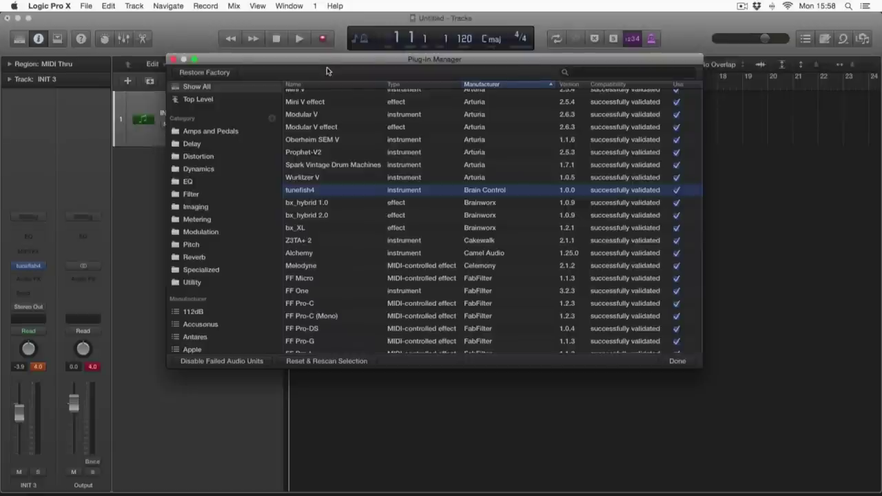
left_click_drag(335, 64, 474, 99)
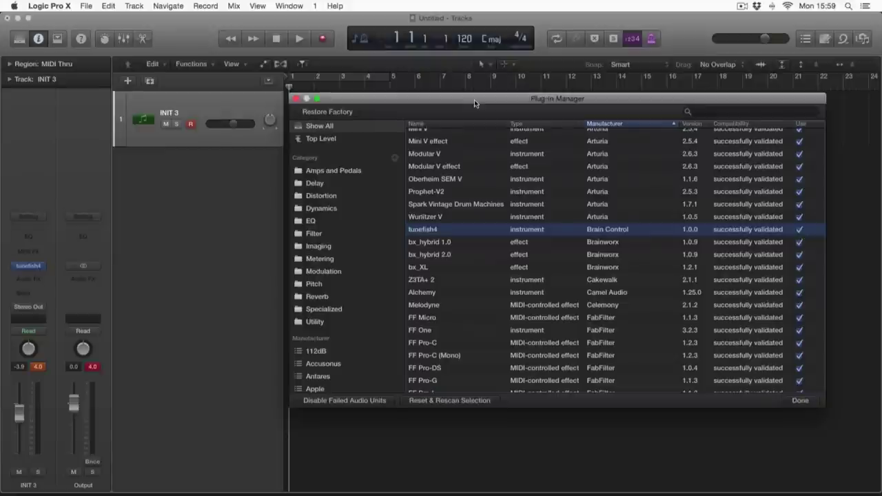
left_click_drag(524, 101, 346, 99)
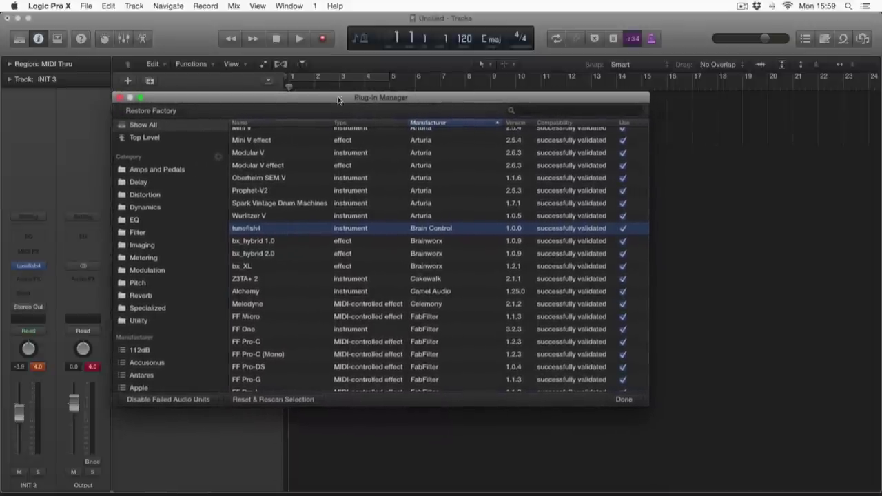
left_click(246, 104)
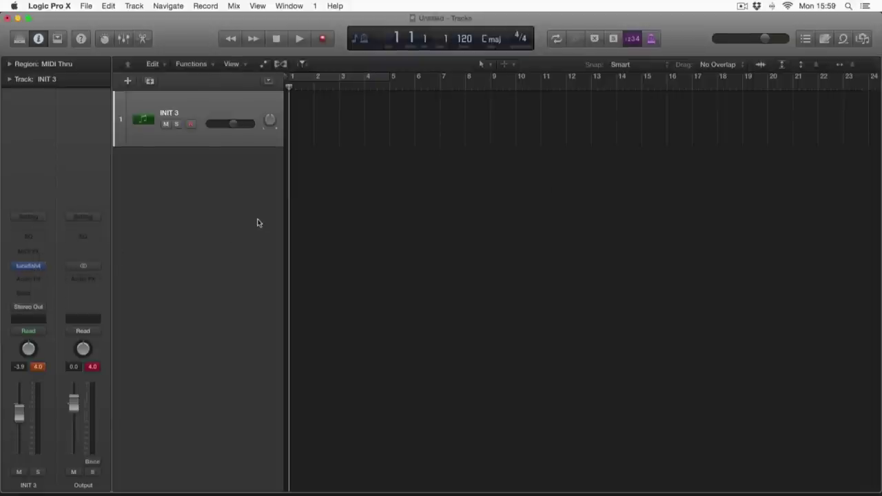
Step: Remove the tunefish4 instrument from the INIT 3 track, leaving its instrument slot with no plug-in
left_click(29, 267)
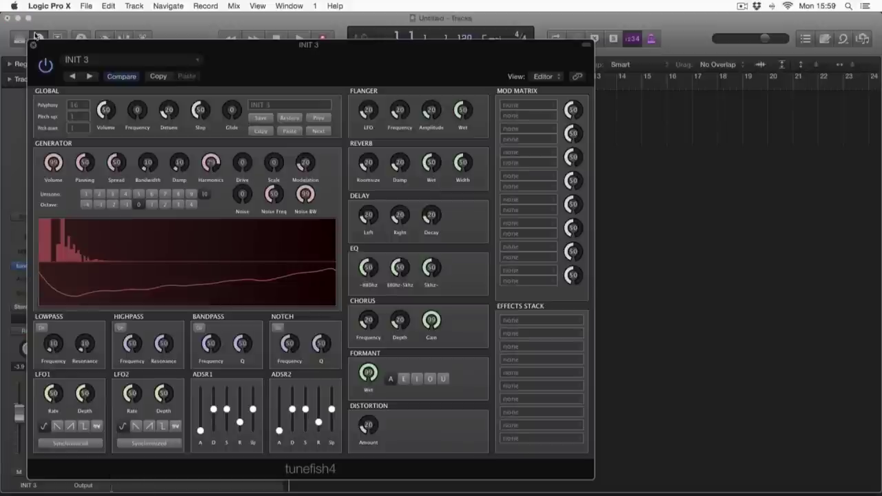
left_click(31, 267)
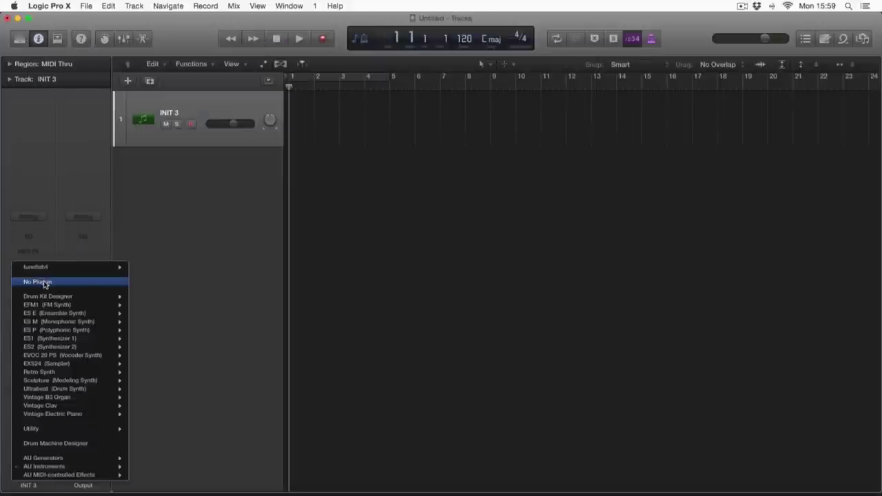
left_click(40, 281)
Step: Load LennarDigital's Sylenth1 from the AU Instruments into the track's empty instrument slot
left_click(28, 266)
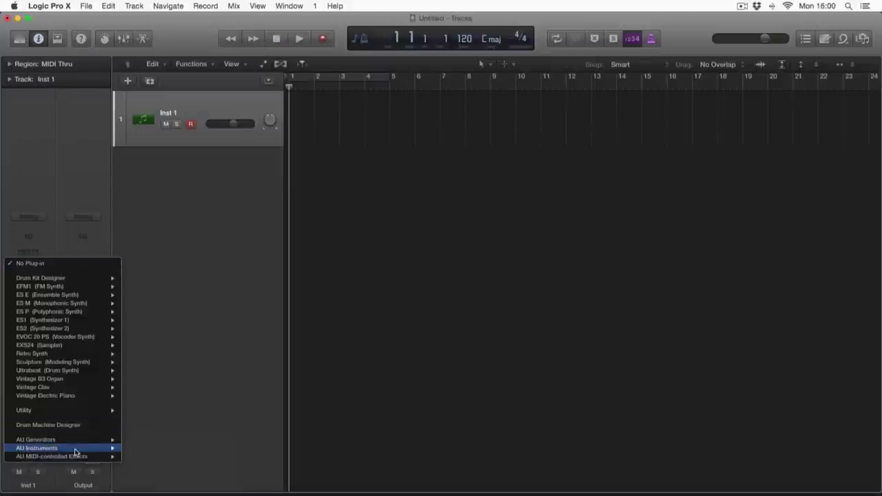
mouse_move(69, 448)
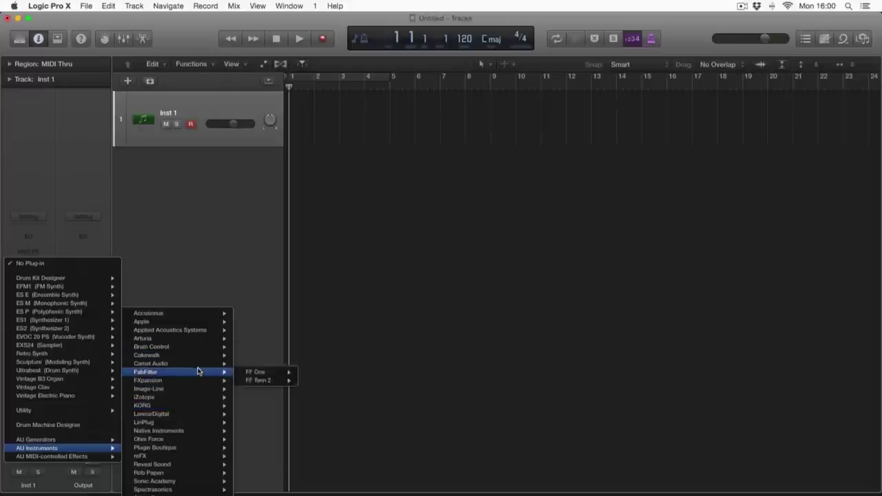
mouse_move(195, 357)
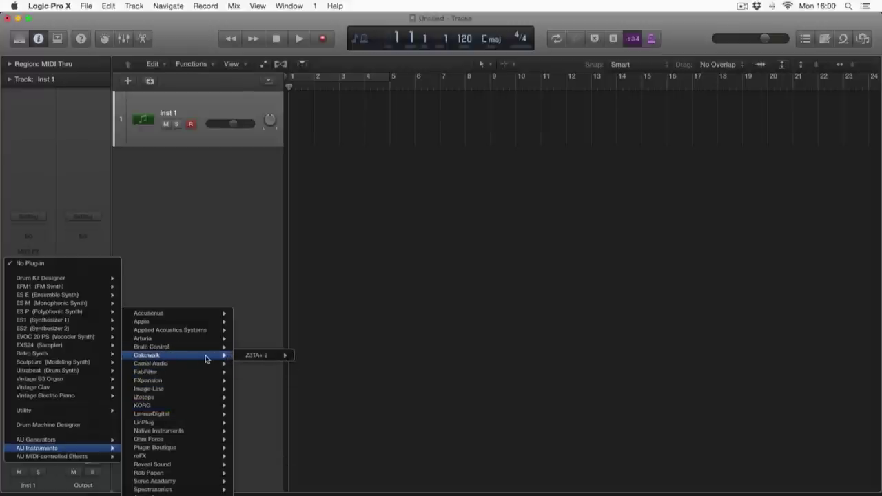
mouse_move(204, 409)
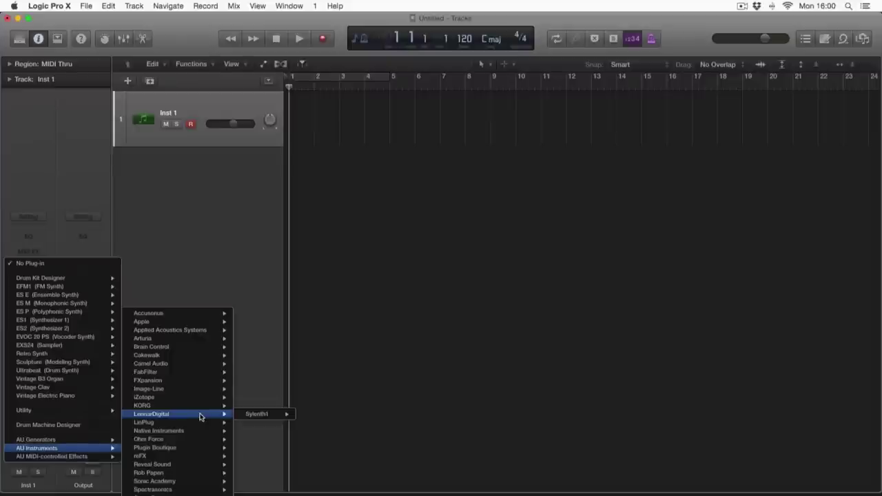
mouse_move(258, 415)
left_click(317, 416)
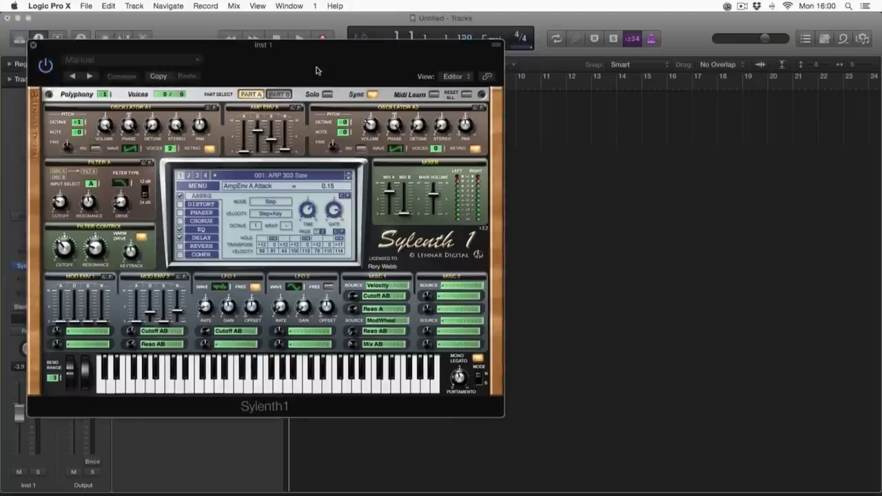
Step: Move the Sylenth1 plug-in window clear of the channel strips and close it
left_click_drag(316, 70, 423, 71)
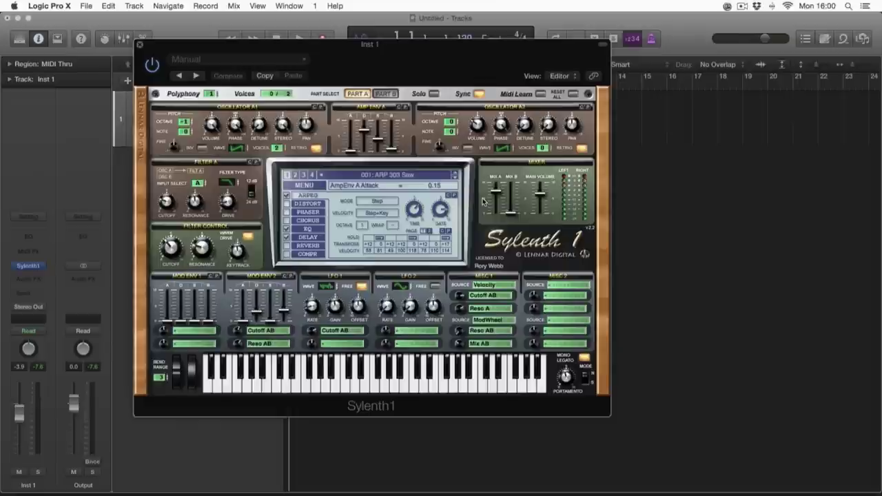
left_click_drag(370, 58, 384, 68)
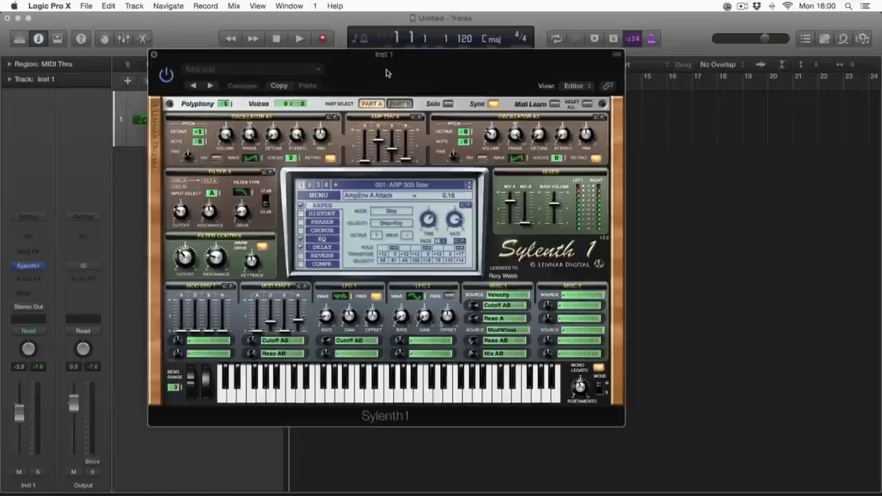
left_click_drag(419, 69, 444, 72)
left_click(177, 57)
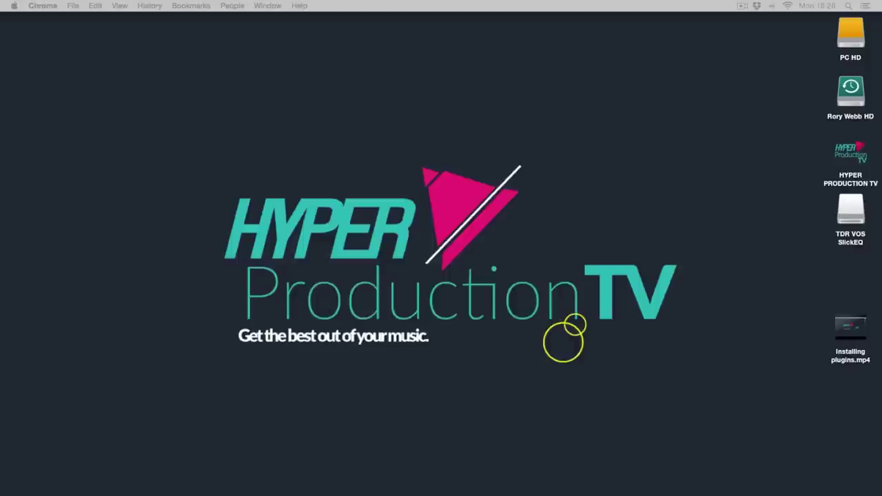
Step: Switch to Chrome, open the Sound Radix 32 Lives page from the search results and read its overview and features
left_click(343, 490)
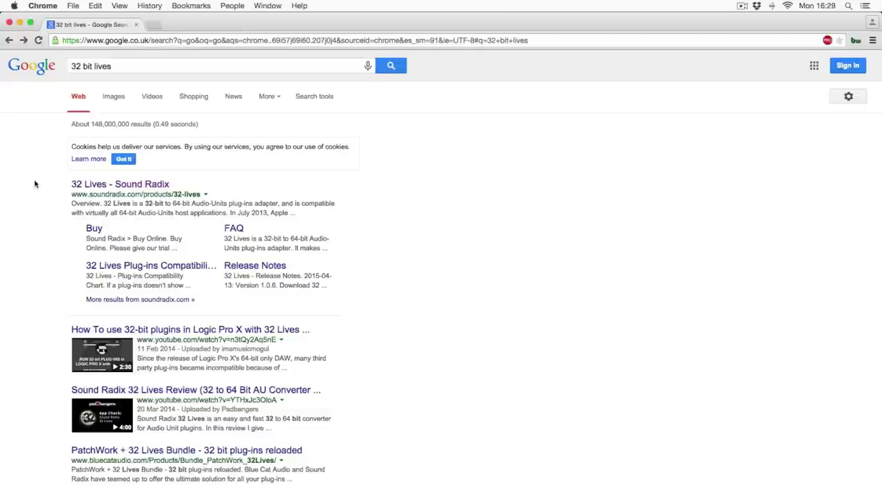
left_click(100, 189)
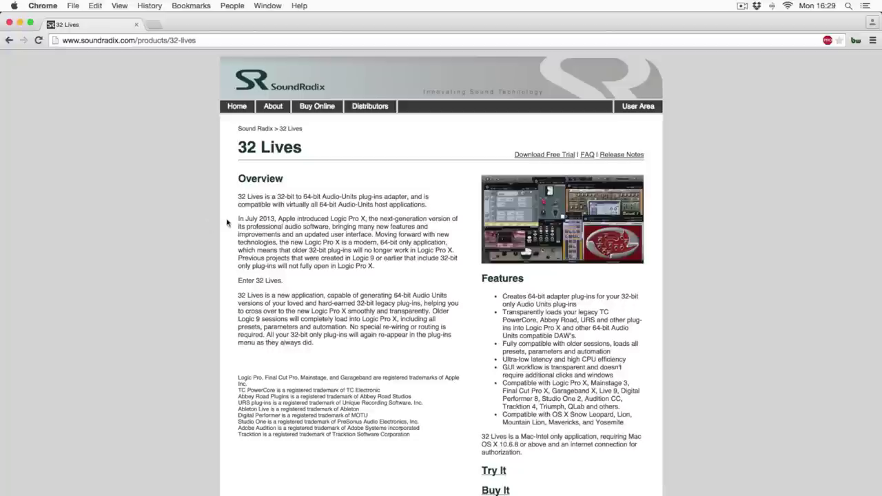
scroll(370, 279, "down", 3)
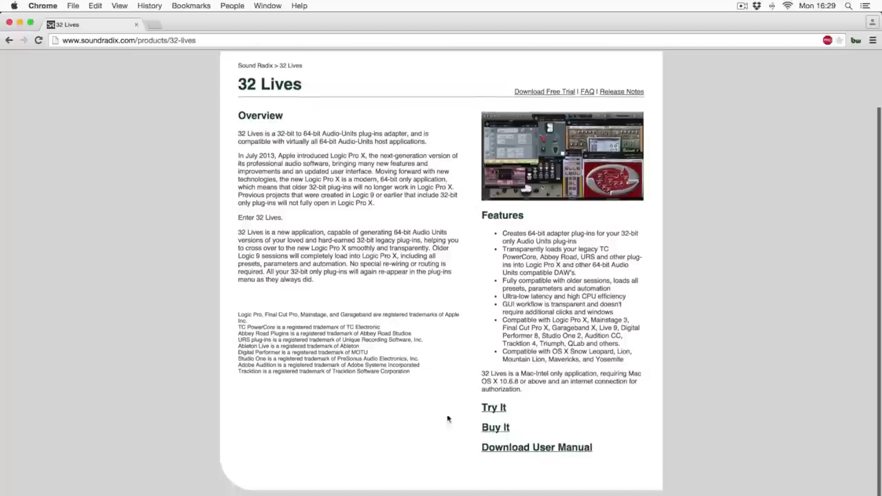
Step: Open the Sound Radix Buy Online page and find the 32 Lives offer
left_click(495, 427)
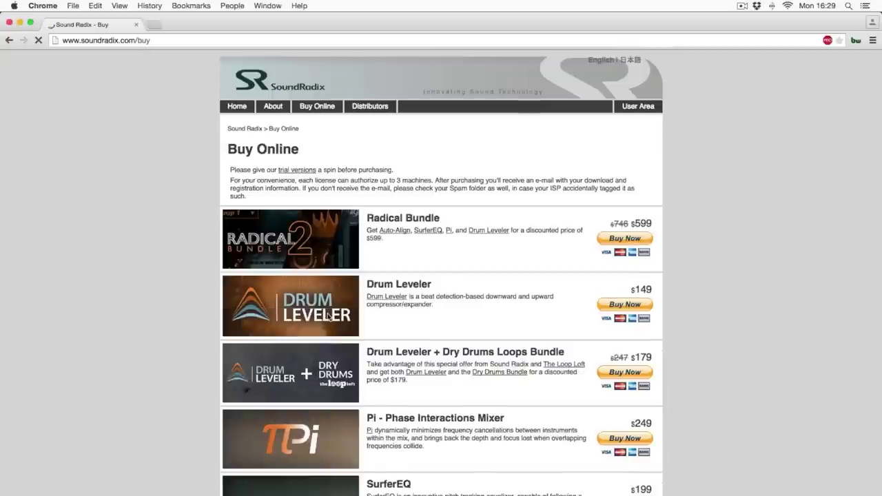
scroll(163, 259, "down", 2)
scroll(153, 260, "down", 8)
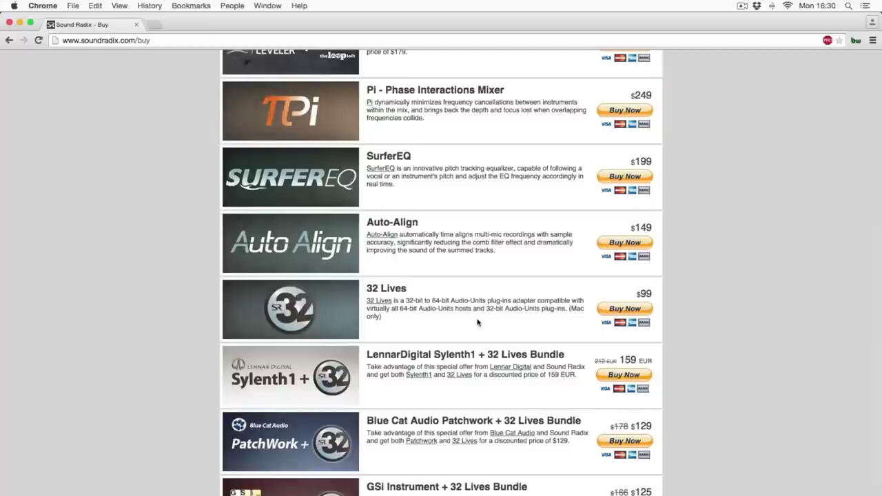
Step: Launch the 32 Lives application and look through its list of Audio Units
left_click(518, 492)
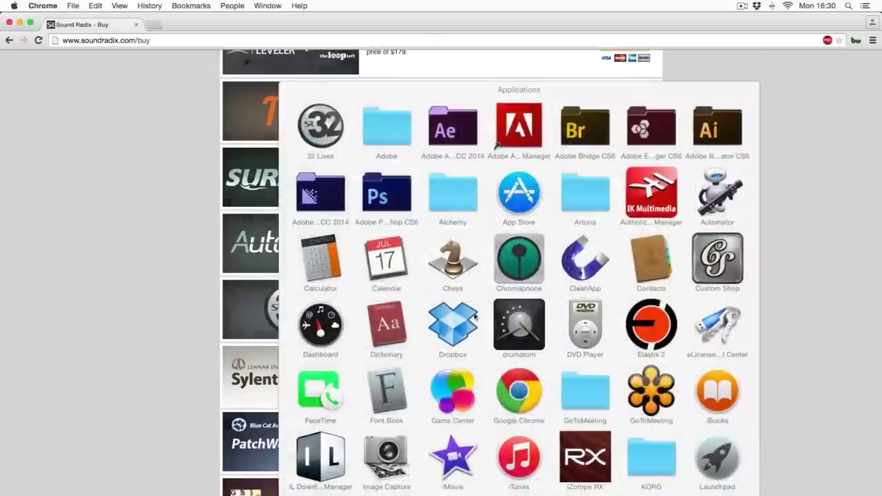
left_click(321, 129)
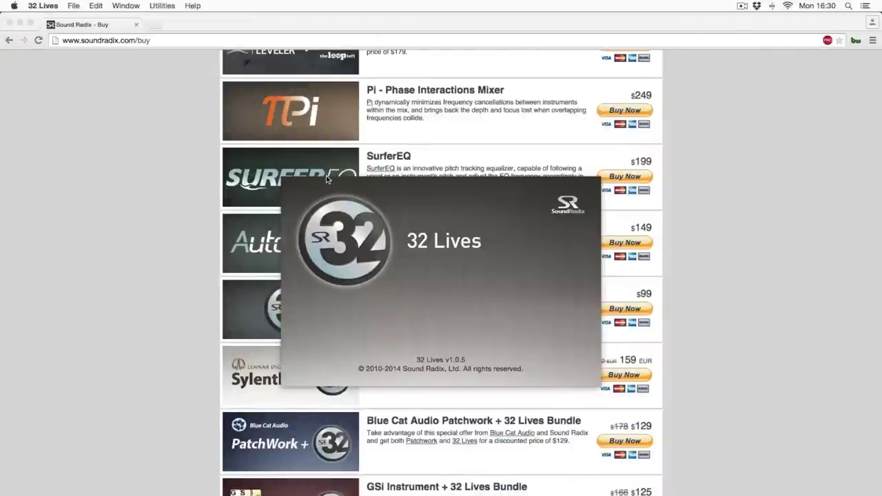
scroll(460, 238, "down", 10)
scroll(460, 238, "down", 3)
scroll(461, 238, "up", 10)
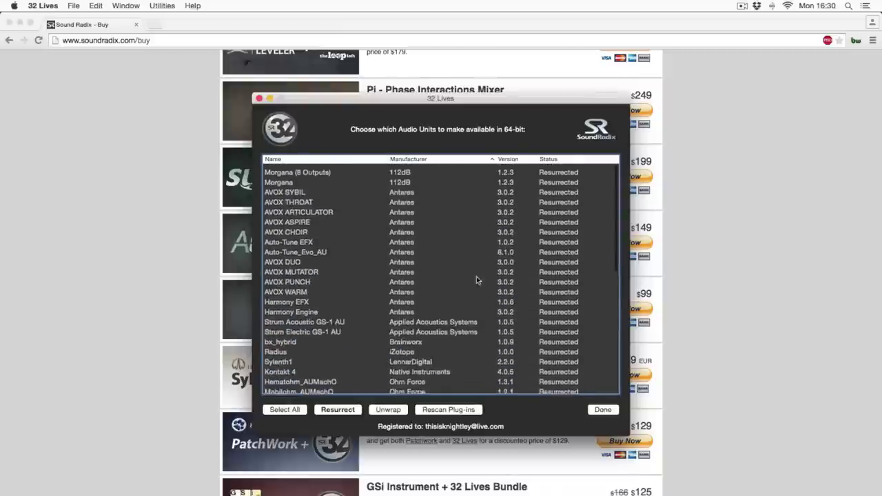
Step: Unwrap the Antares AVOX SYBIL plug-in and authorize the change with the account password
left_click(557, 171)
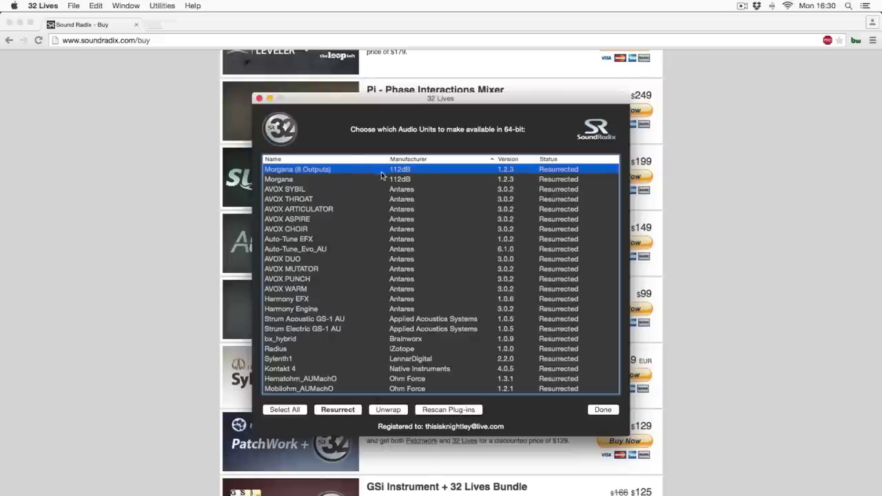
left_click(439, 191)
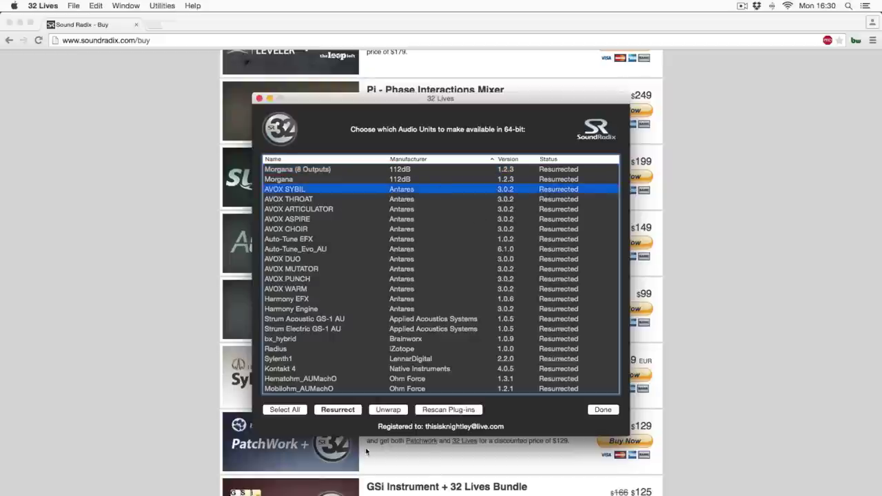
left_click(390, 413)
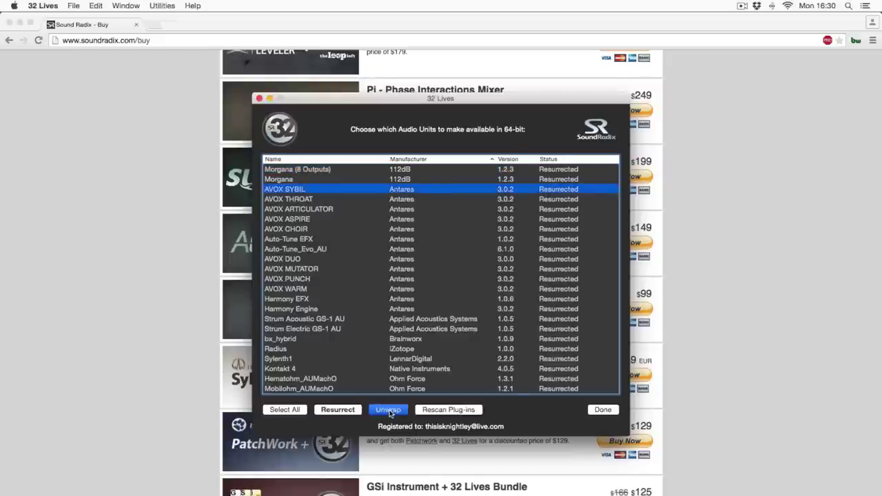
type("*************")
key("Return")
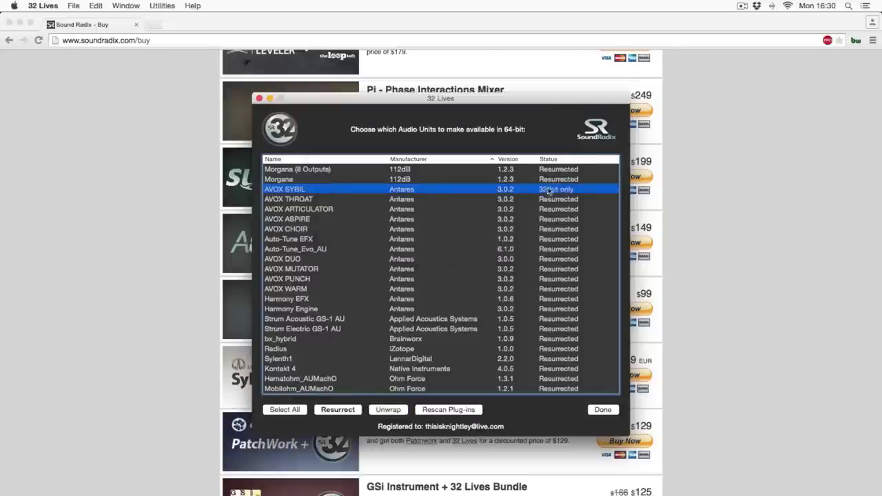
Step: Resurrect AVOX SYBIL for 64-bit use and authorize the change with the account password
scroll(510, 251, "down", 10)
scroll(509, 251, "up", 10)
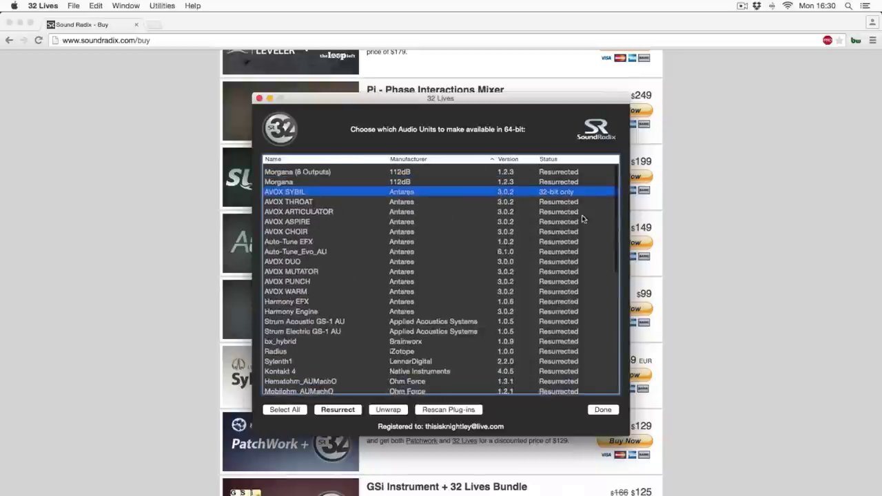
left_click(501, 209)
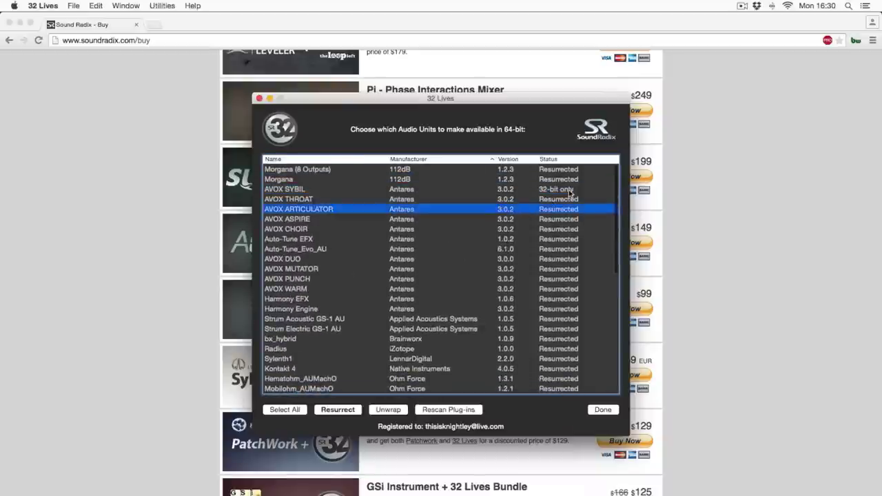
left_click(559, 191)
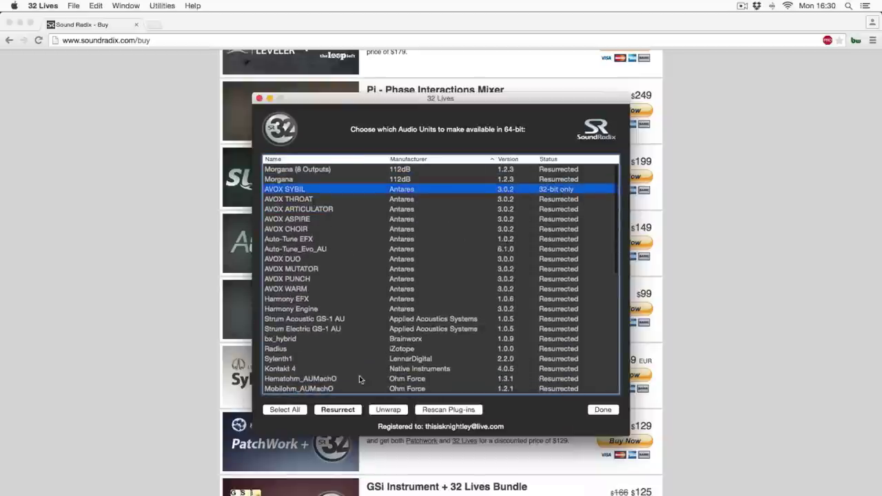
left_click(338, 409)
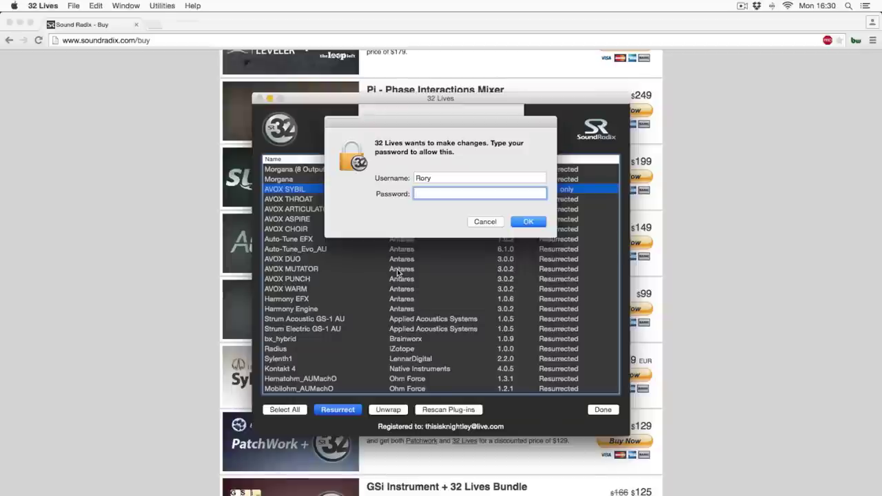
type("•••••••••••")
key("Return")
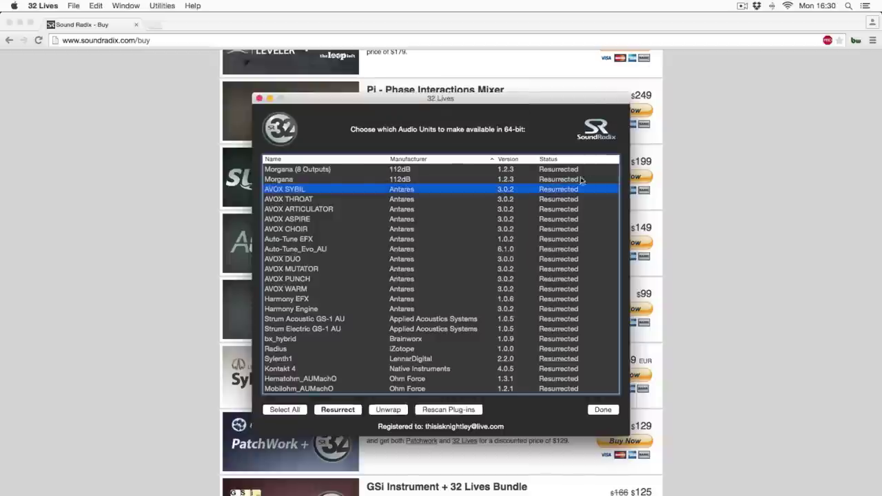
Step: Finish and close 32 Lives, then look at the 32 Lives bundles on the Sound Radix Buy page
left_click(556, 200)
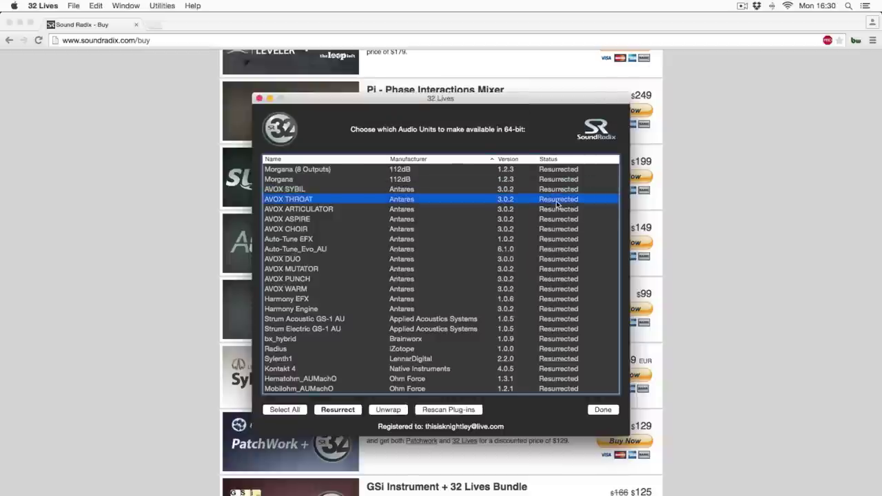
left_click(601, 412)
scroll(150, 273, "down", 1)
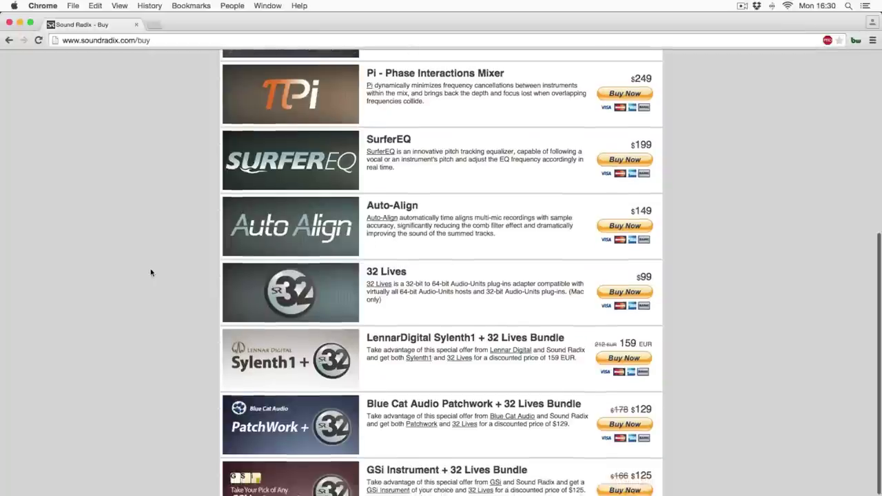
scroll(153, 274, "down", 2)
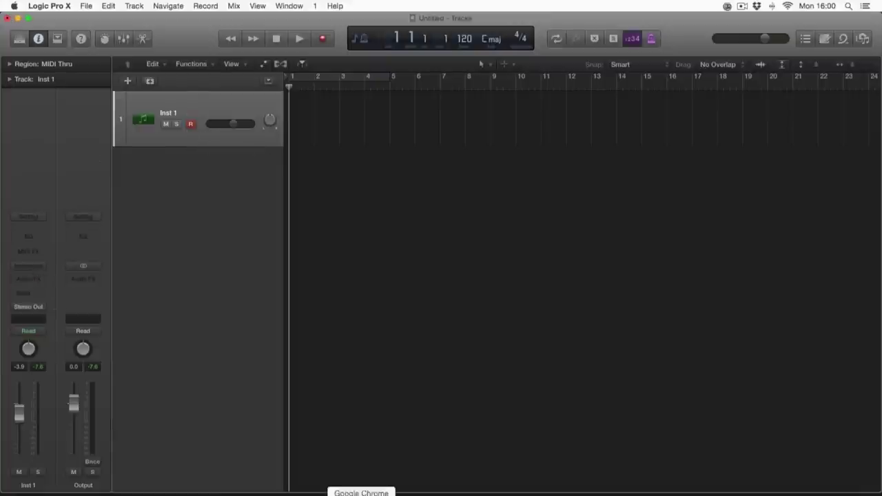
Step: Switch to Chrome, view the Tunefish 4 article, and browse the Top 40 Free VST Plugins list from the Tunefish 4 entry upward
left_click(361, 494)
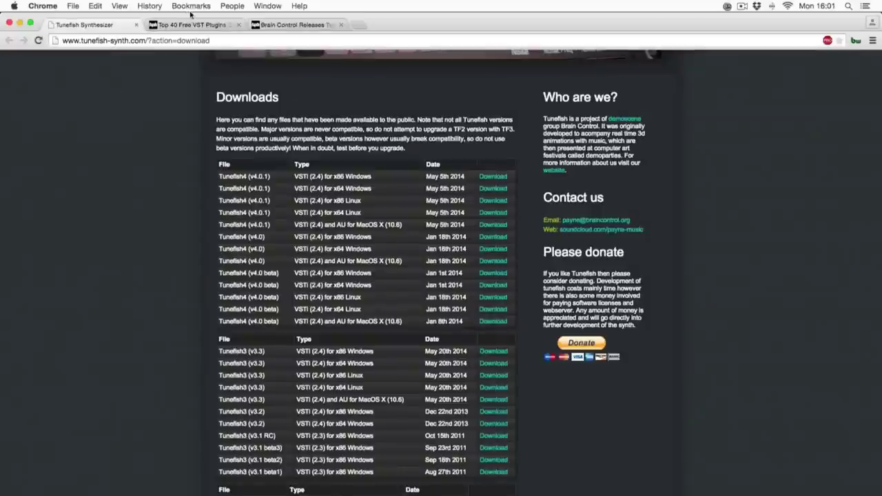
left_click(303, 25)
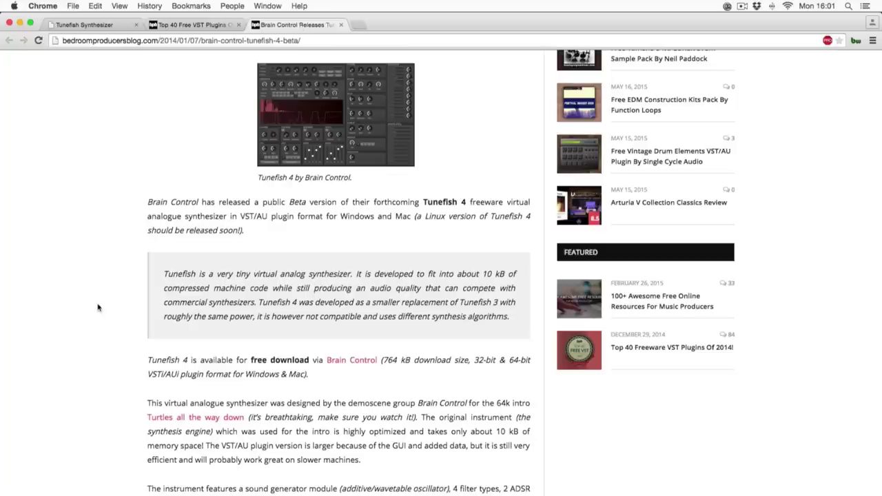
left_click(177, 28)
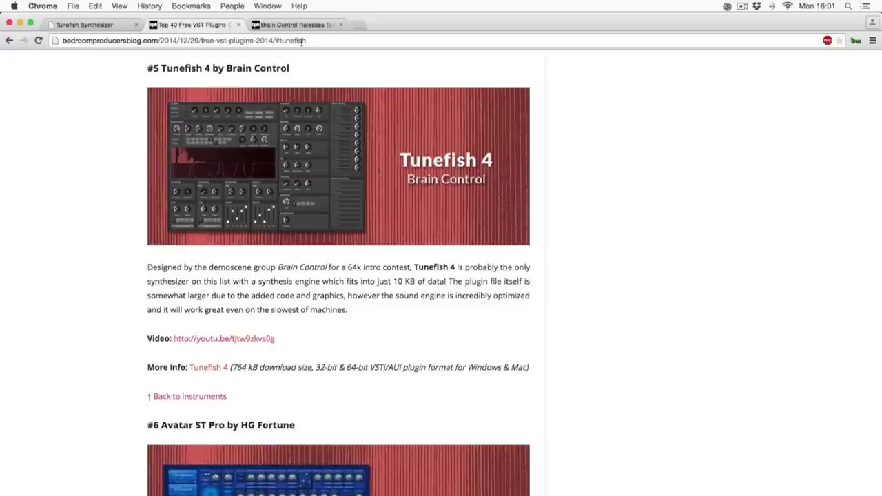
scroll(108, 198, "up", 6)
scroll(107, 199, "up", 15)
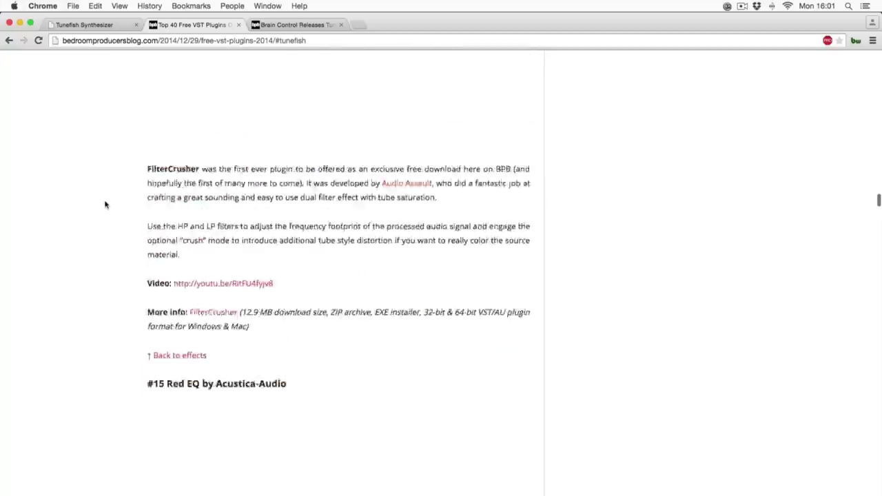
scroll(104, 203, "up", 8)
scroll(103, 205, "up", 10)
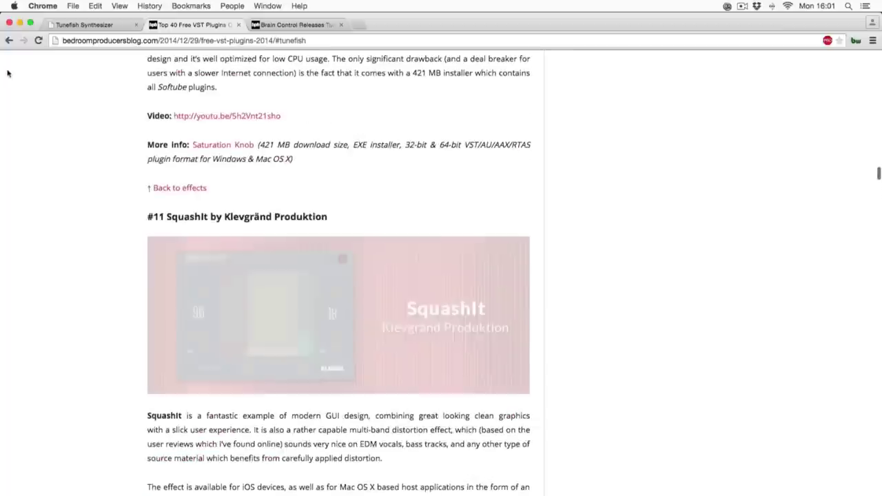
Step: Return to the Top 40 list's plugin index and go to the SlickEQ entry's More info link
left_click(9, 40)
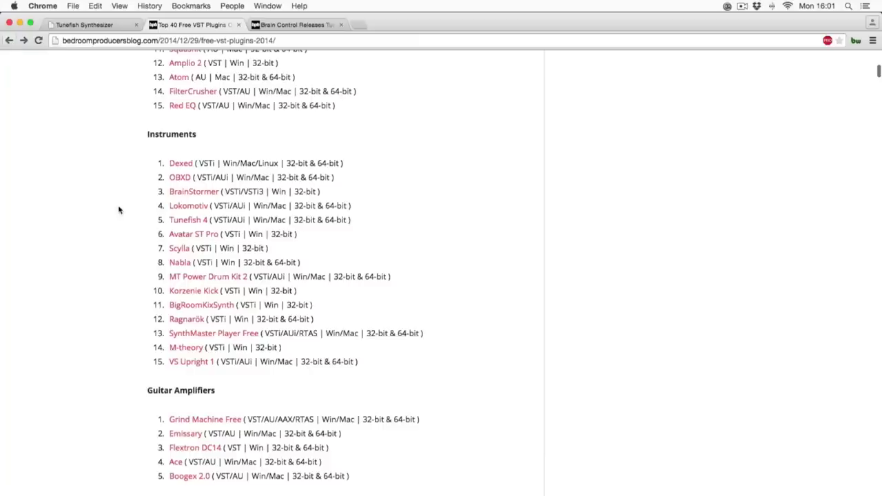
scroll(31, 218, "up", 10)
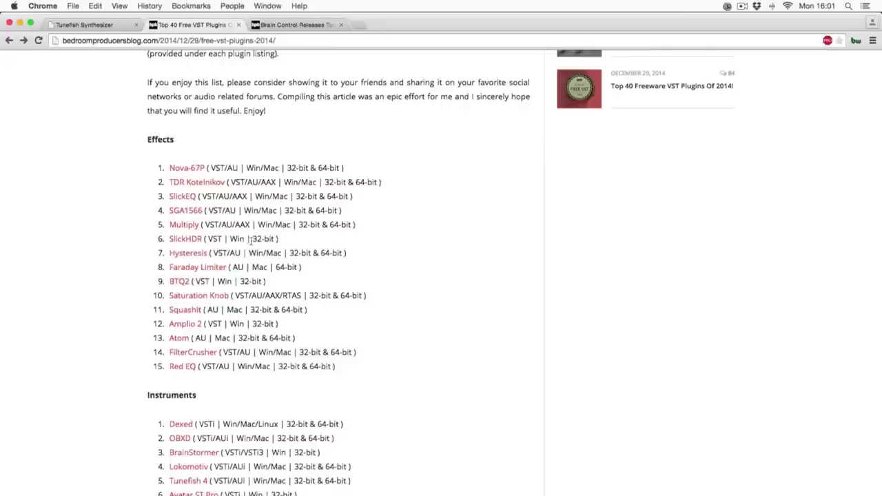
left_click(183, 198)
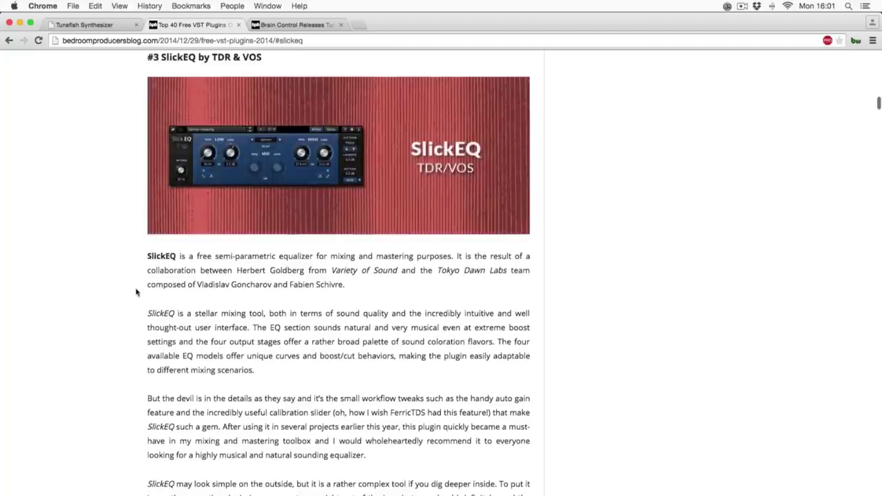
scroll(130, 291, "down", 5)
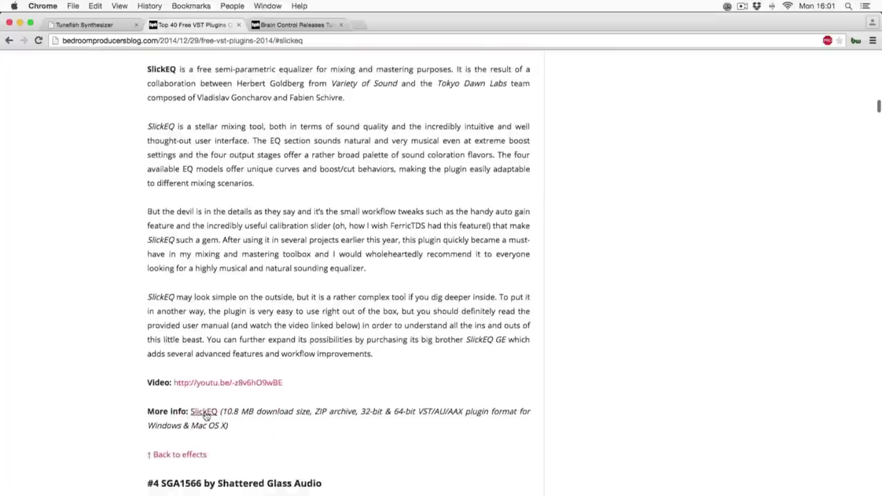
Step: Open the SlickEQ release article and follow its free download link to the Tokyo Dawn Labs page
left_click(205, 414)
scroll(95, 246, "down", 5)
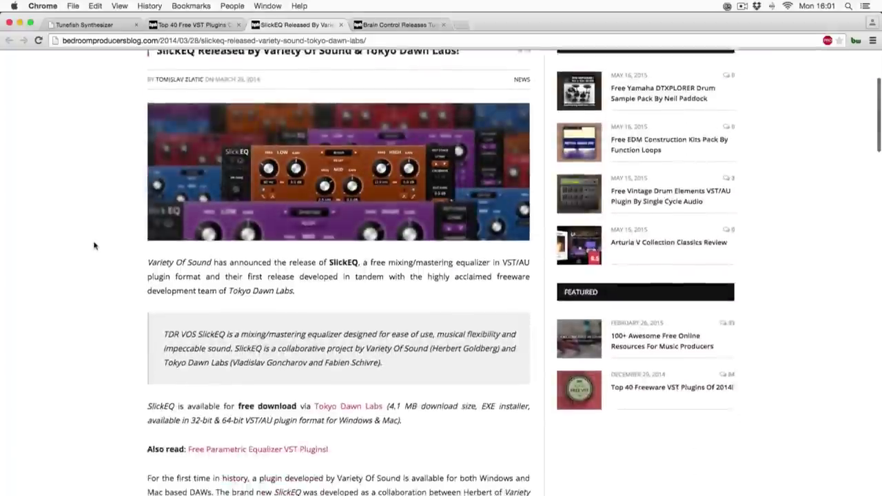
scroll(93, 244, "down", 5)
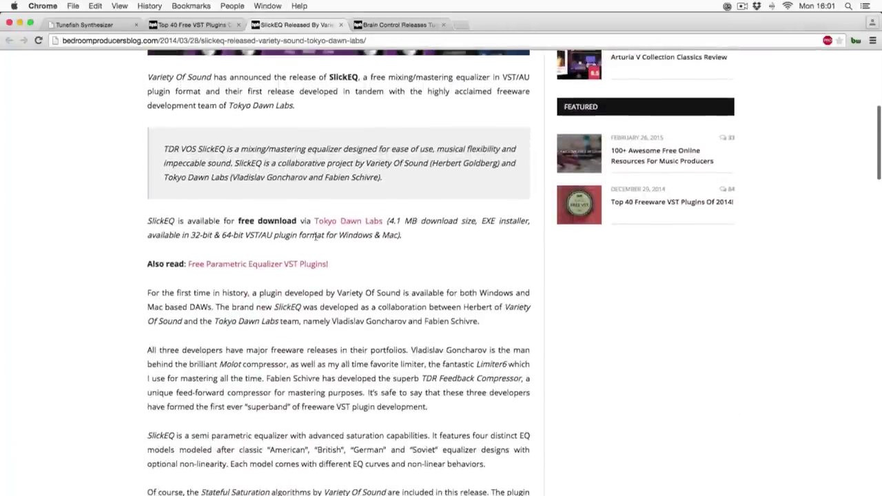
left_click(355, 224)
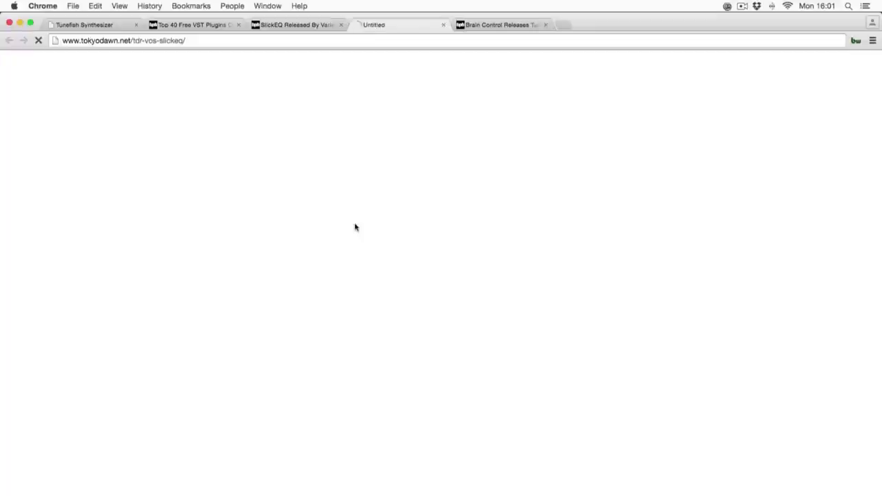
Step: Download the Mac Package of TDR VOS SlickEQ, accept the license agreement, and dismiss the newsletter pop-up
scroll(140, 211, "down", 3)
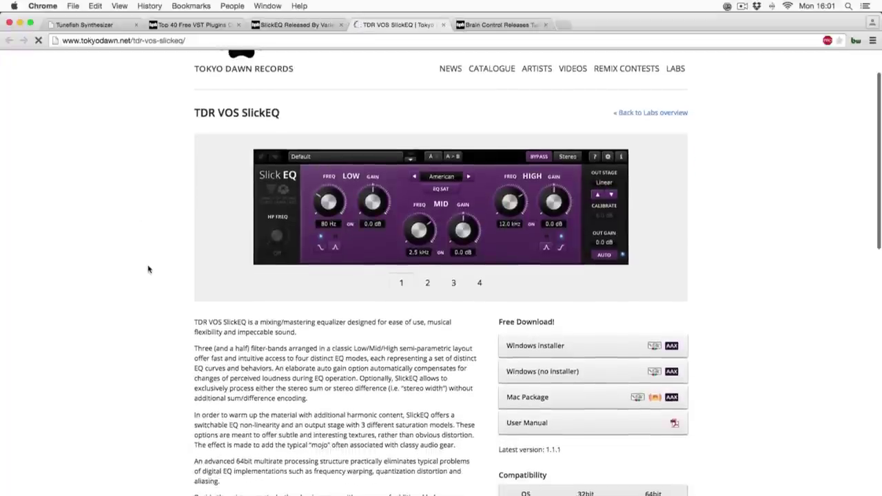
scroll(152, 270, "down", 1)
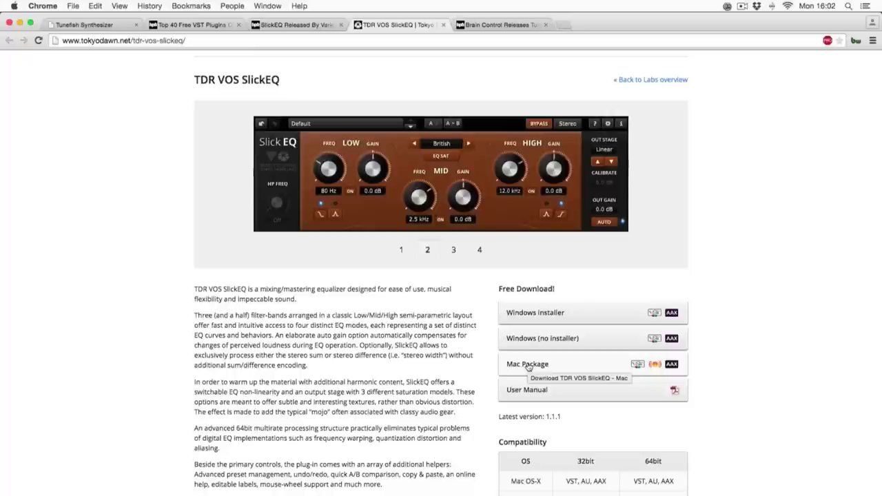
scroll(536, 280, "down", 3)
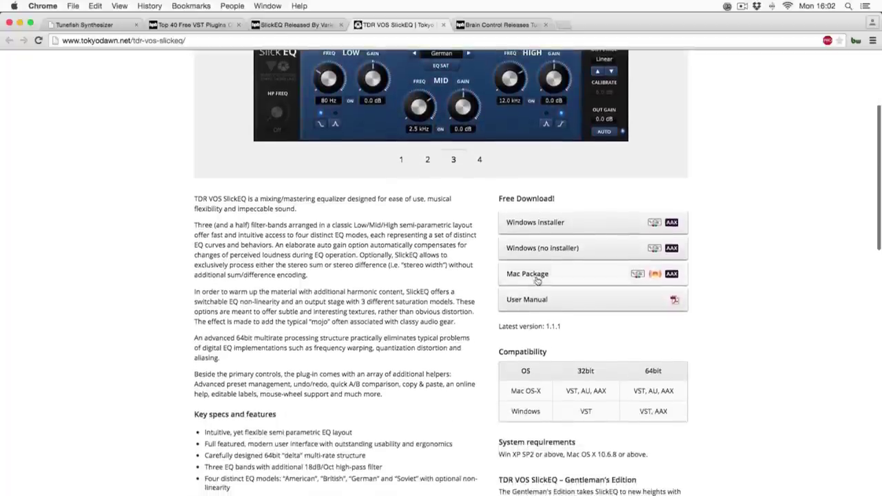
left_click(536, 280)
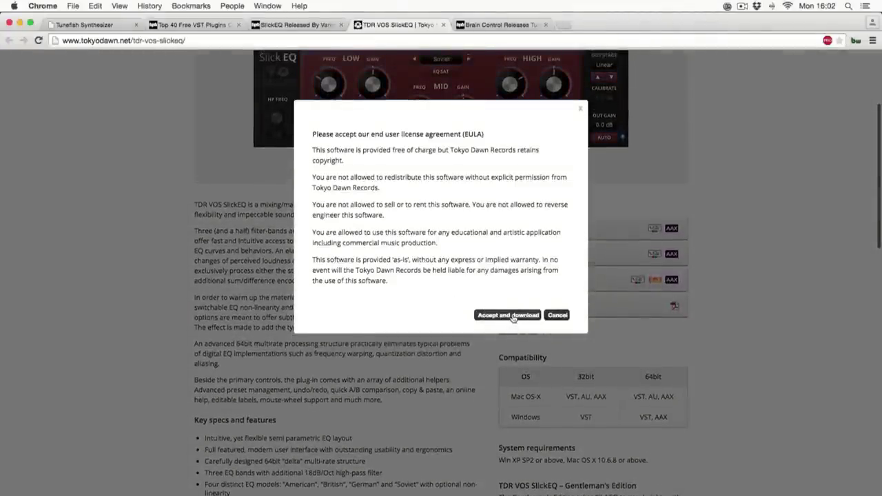
left_click(512, 316)
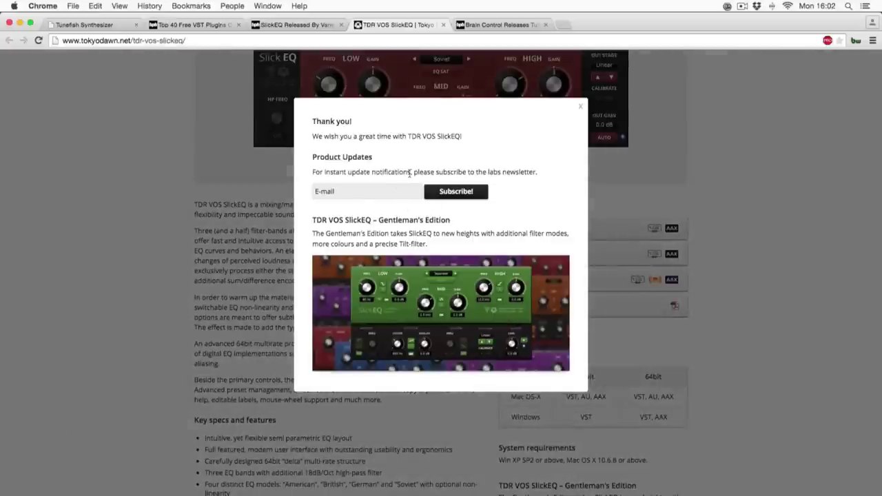
left_click(580, 107)
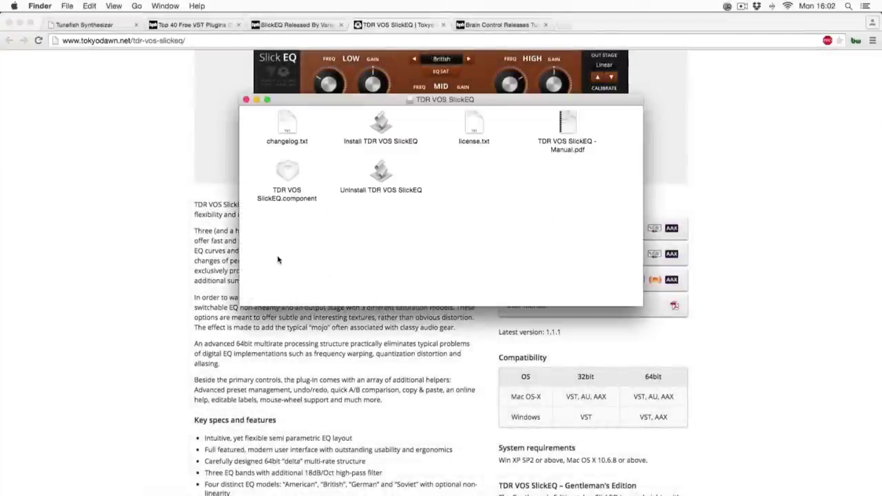
Step: Preview license.txt in the TDR VOS SlickEQ disk image and close the preview
left_click(384, 128)
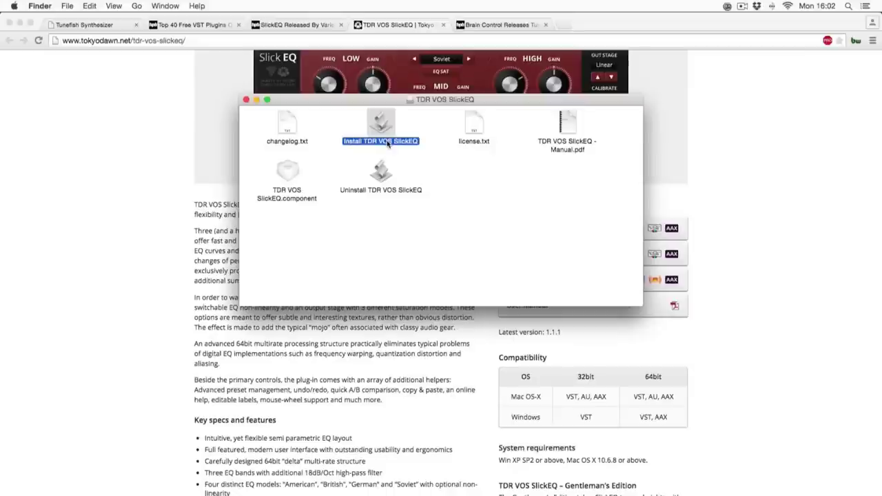
left_click(477, 131)
key("space")
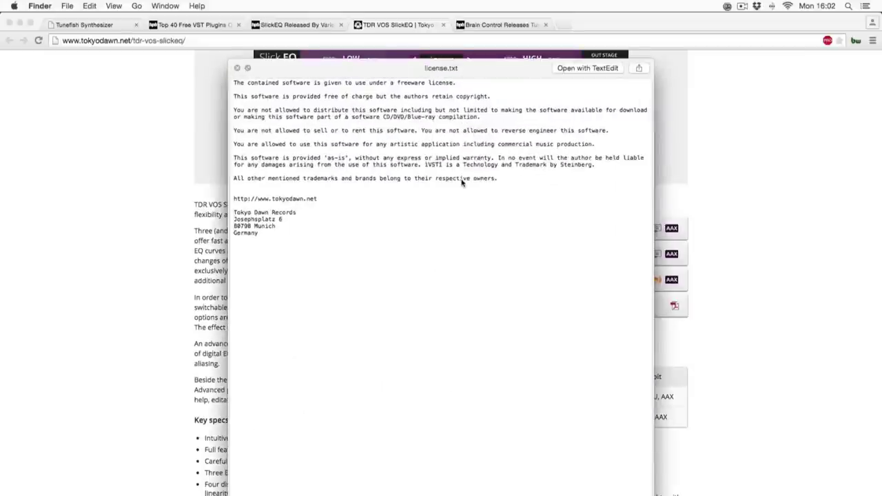
key("space")
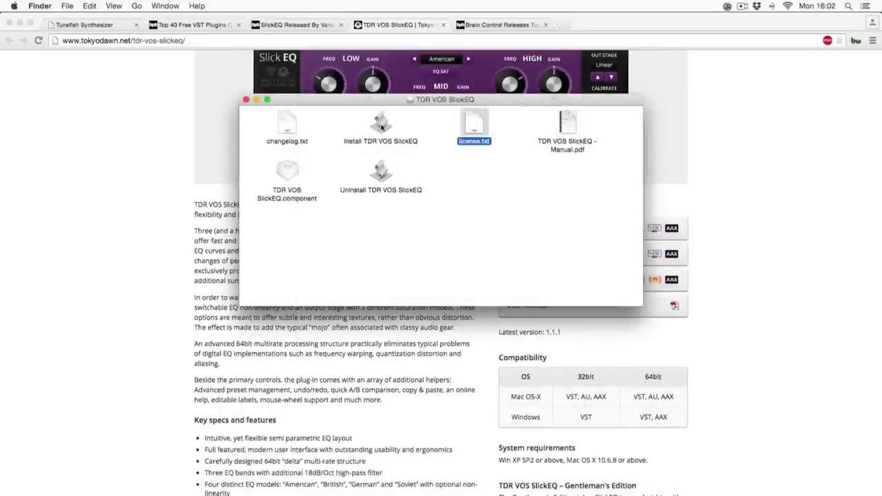
Step: Run the Install TDR VOS SlickEQ application, allow it to open, and authorize the installation with the account password
double_click(381, 126)
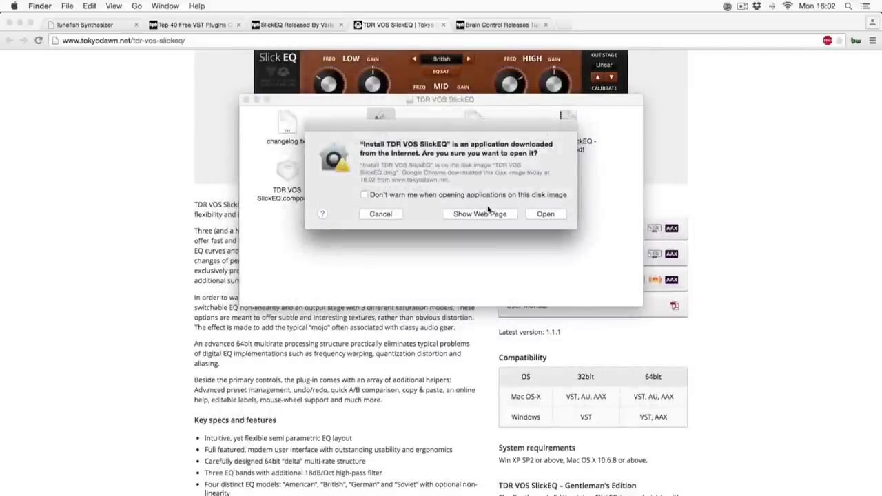
left_click(544, 215)
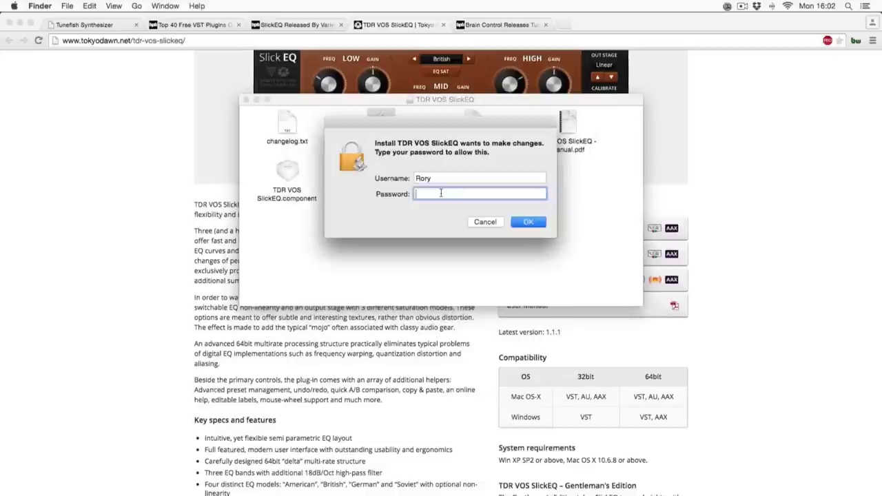
type("•••••••")
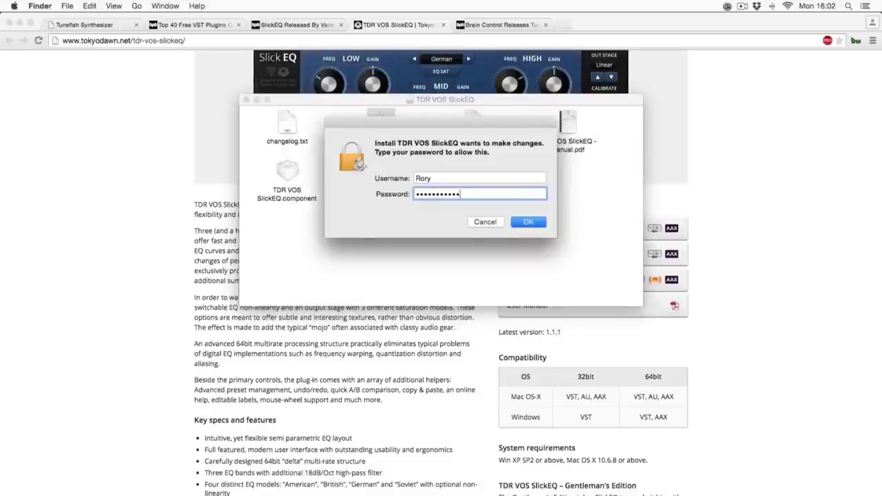
key("Return")
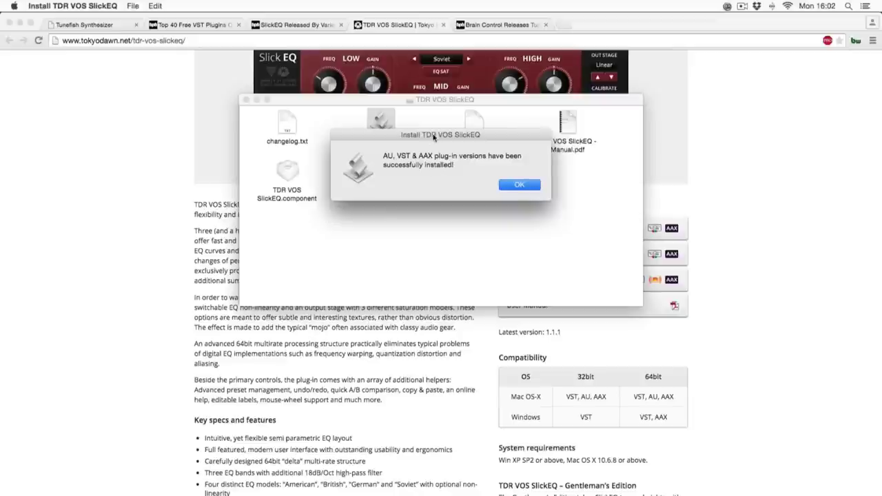
Step: Dismiss the installer's completion message and close the TDR VOS SlickEQ disk image window
left_click_drag(429, 141, 427, 137)
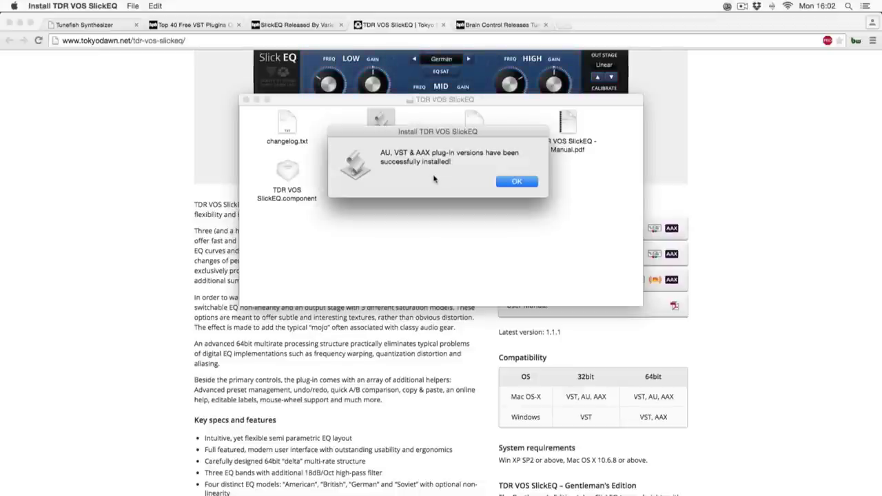
left_click_drag(427, 138, 442, 167)
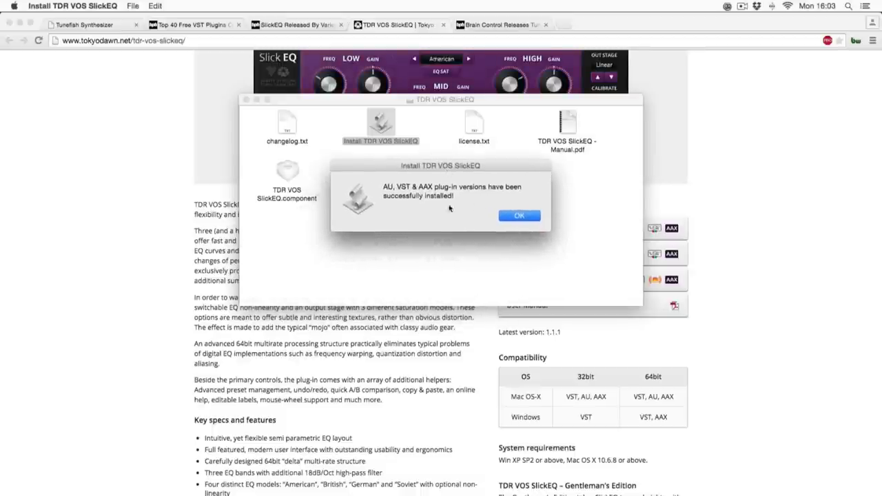
left_click(520, 215)
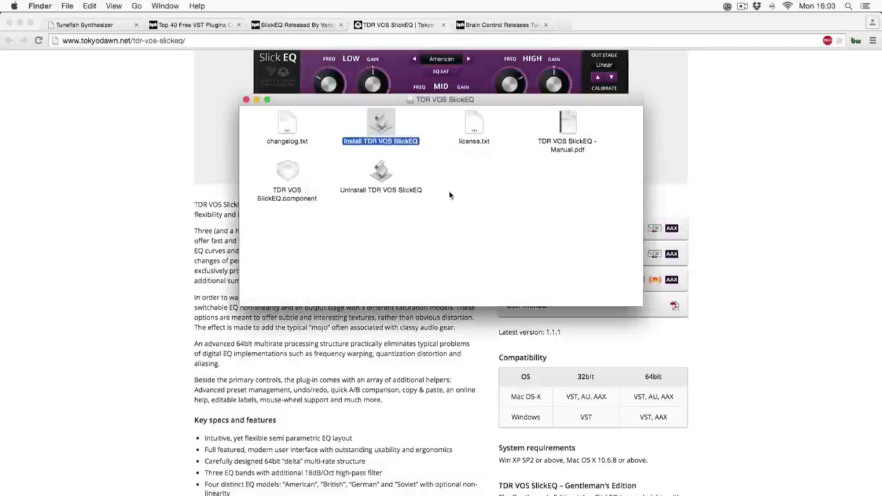
left_click(246, 100)
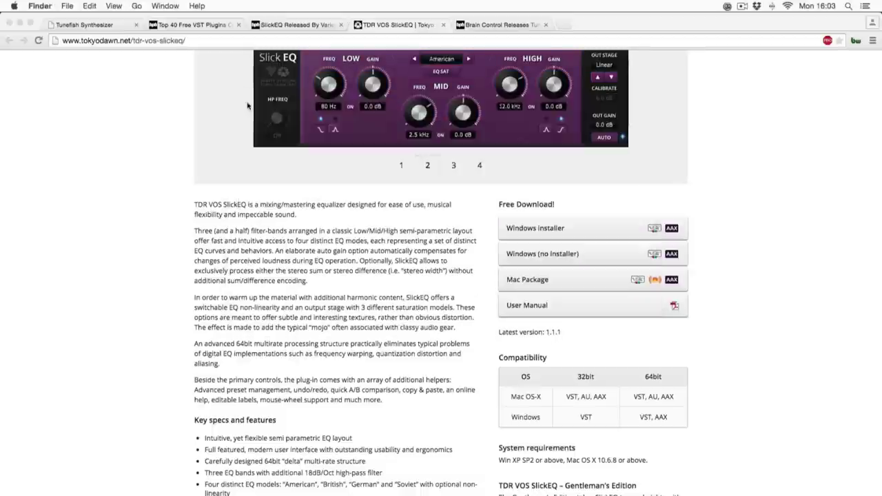
Step: Minimize Chrome, switch to Logic Pro X, look through the Plug-in Manager's list of plugins, and close it
left_click(19, 22)
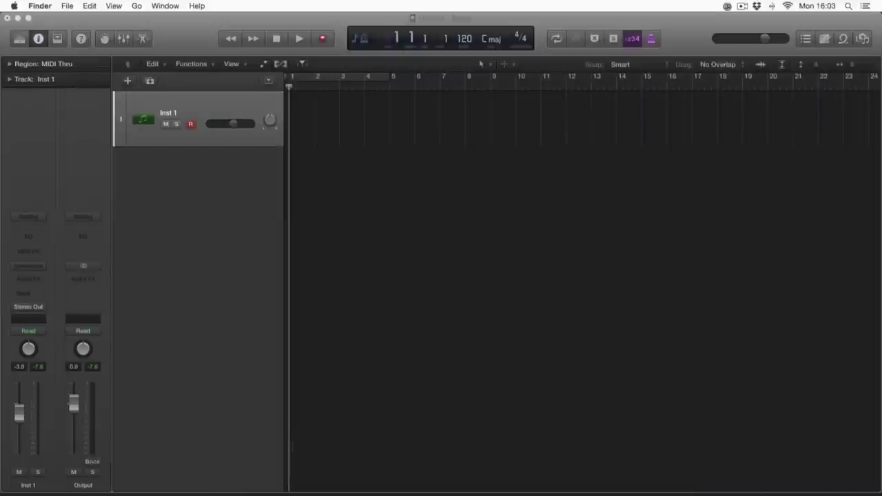
left_click(196, 29)
left_click(48, 5)
mouse_move(55, 35)
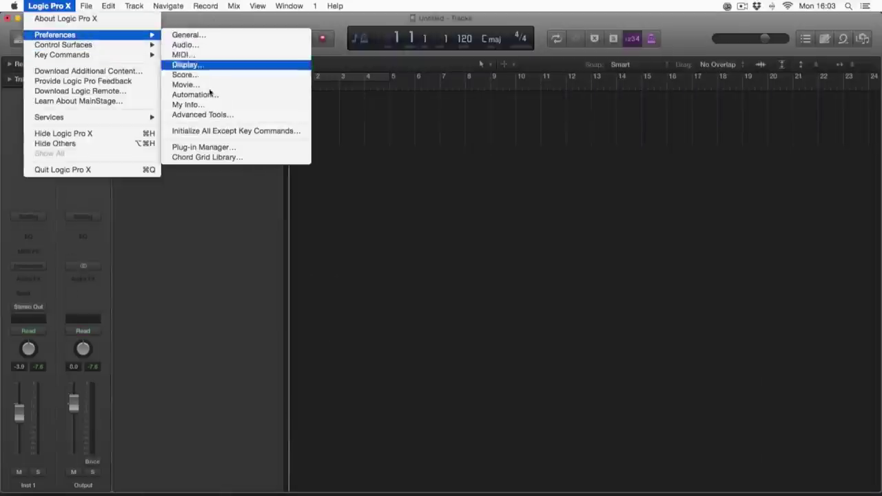
left_click(204, 146)
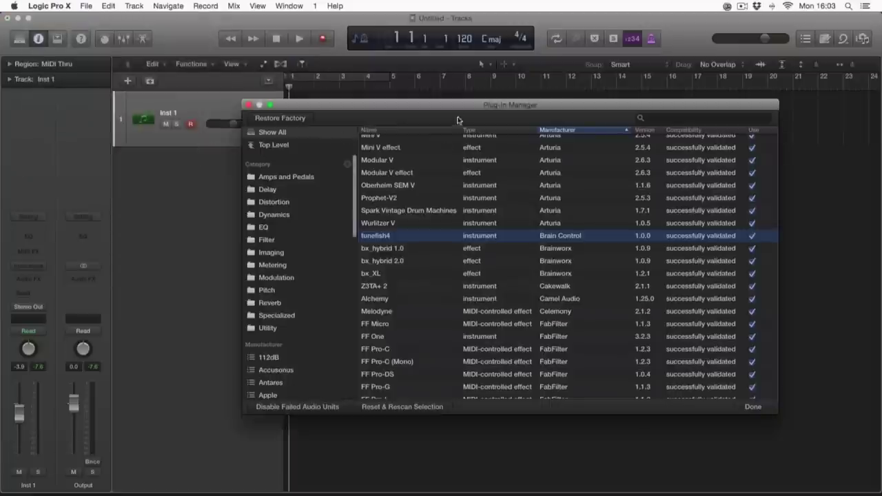
left_click_drag(457, 121, 392, 108)
scroll(474, 303, "down", 10)
scroll(474, 303, "down", 8)
scroll(452, 299, "up", 15)
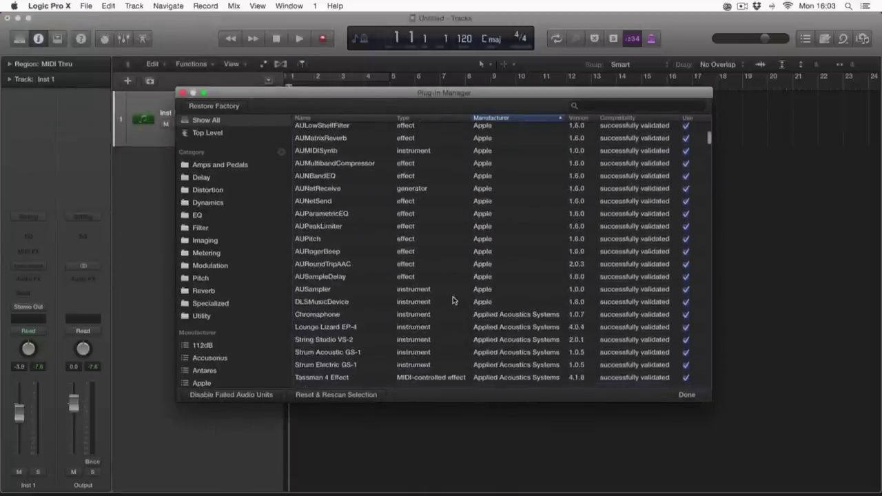
left_click(181, 93)
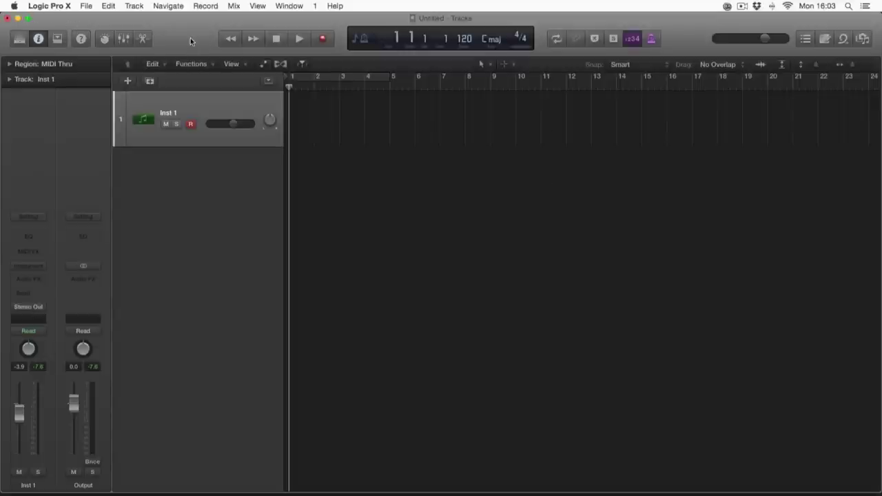
Step: Close the Untitled project without saving and restart Logic Pro X
key("super+w")
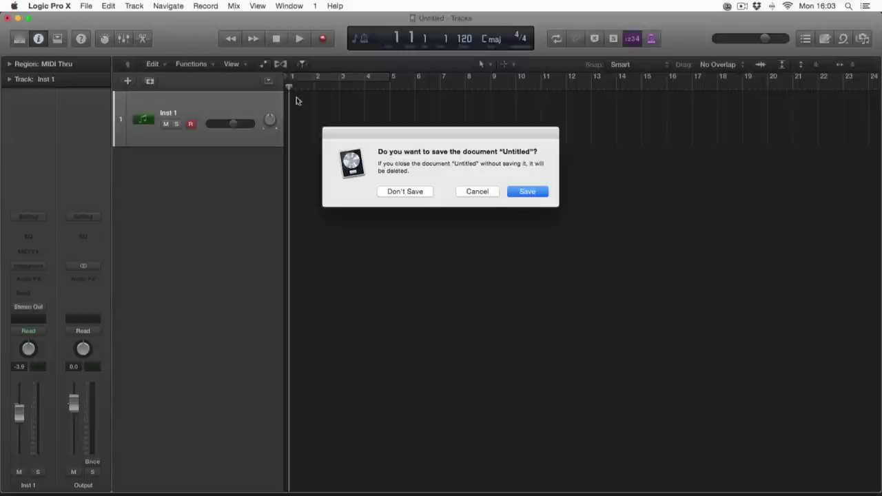
left_click(423, 196)
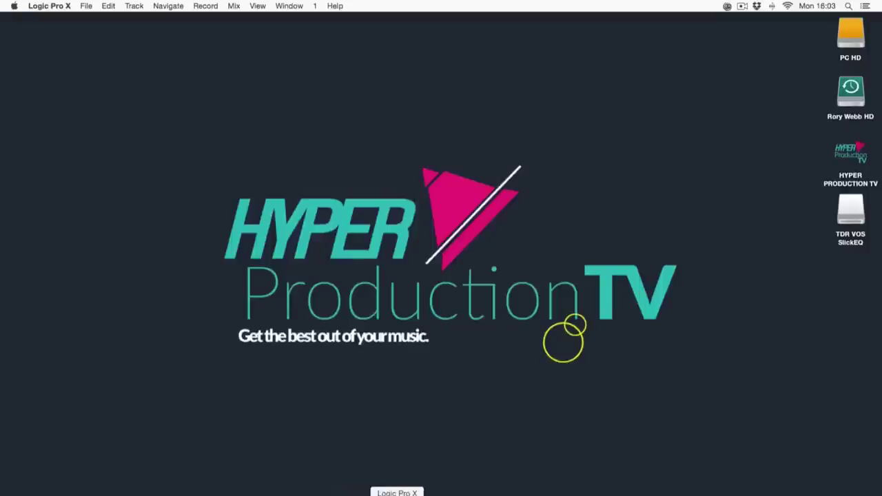
key("super+q")
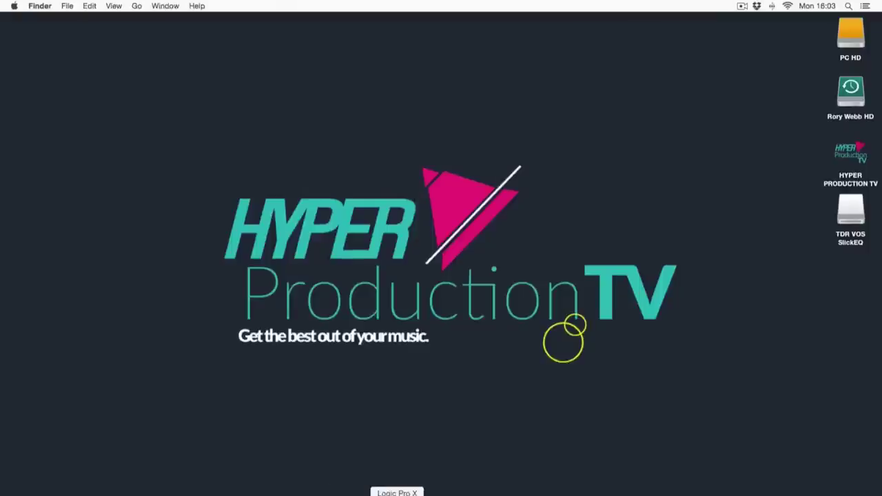
left_click(397, 494)
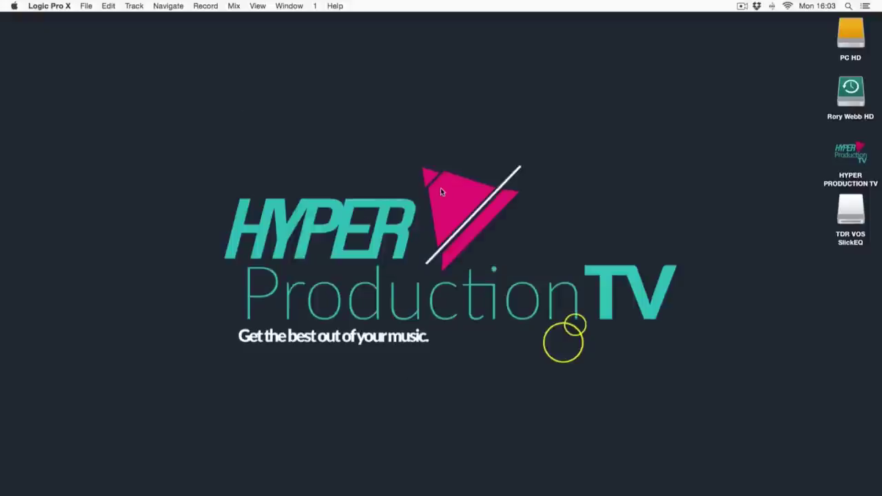
Step: Create a new project with one Software Instrument track routed to Output 1 + 2
left_click(89, 6)
left_click(286, 123)
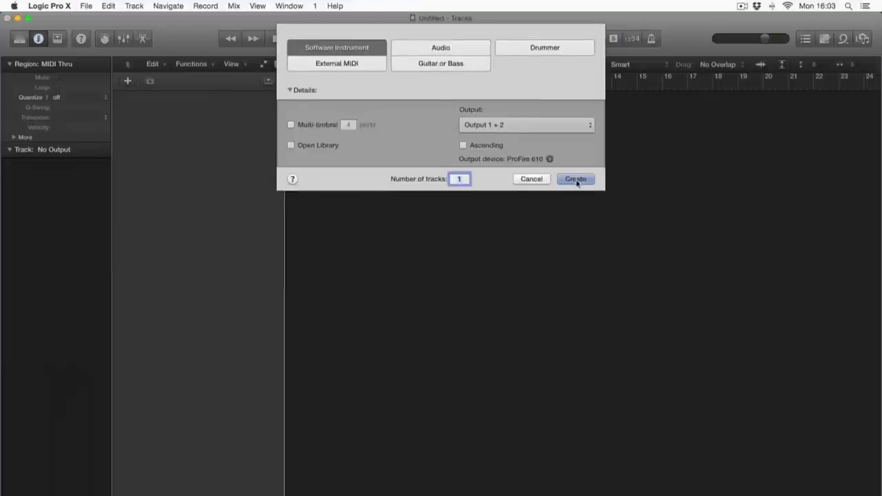
left_click(576, 179)
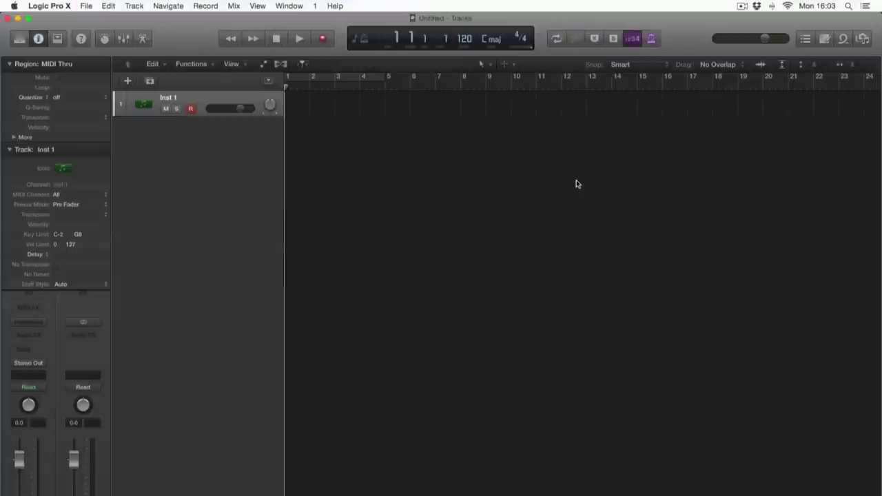
Step: Insert TDR VOS SlickEQ as an Audio Units effect on the Inst 1 track, view its interface, and close the plug-in window
left_click(9, 149)
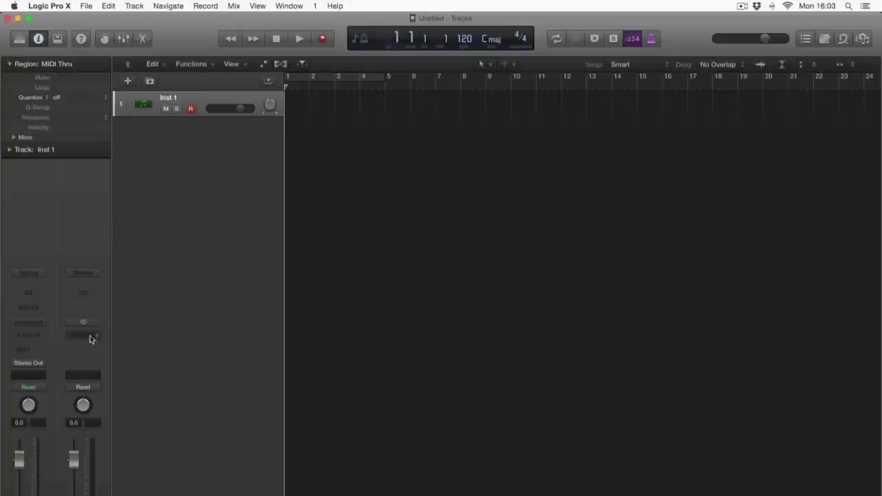
left_click(29, 336)
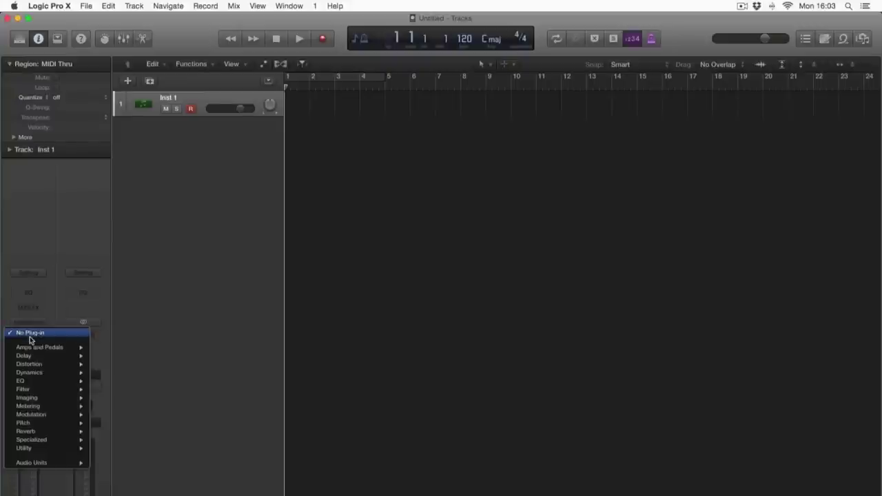
mouse_move(53, 464)
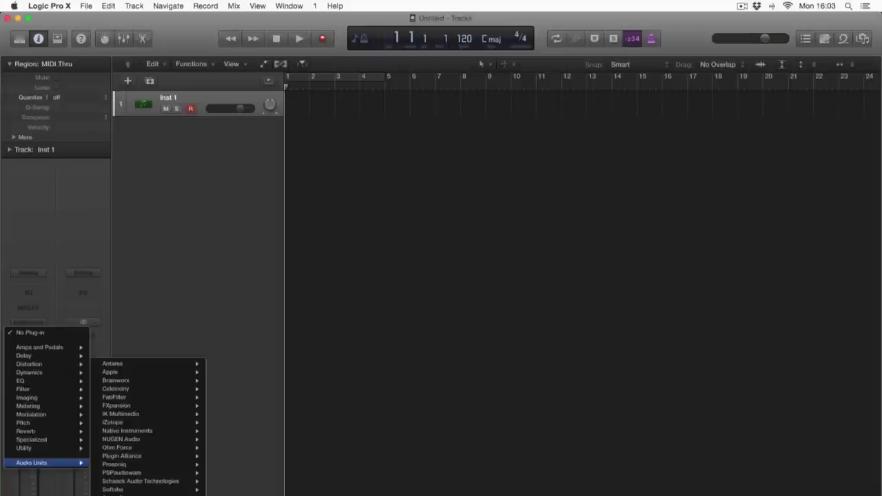
left_click(299, 299)
left_click_drag(238, 69, 477, 102)
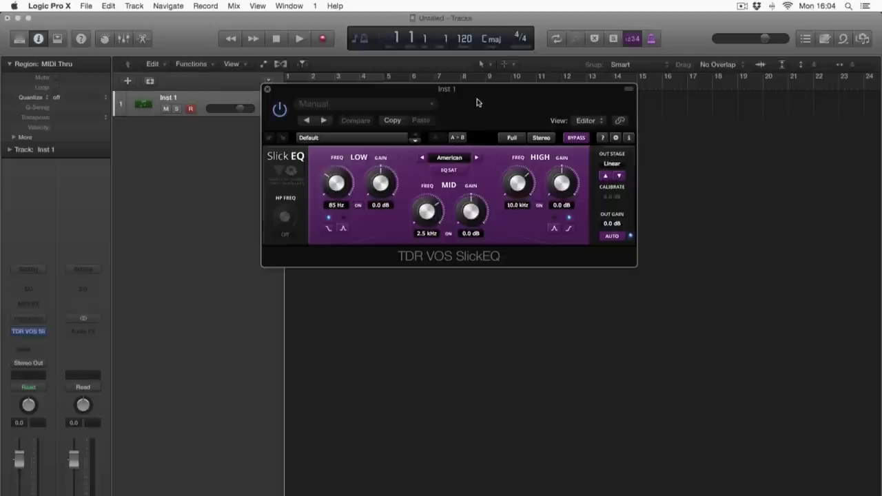
left_click_drag(473, 92, 505, 117)
left_click(289, 86)
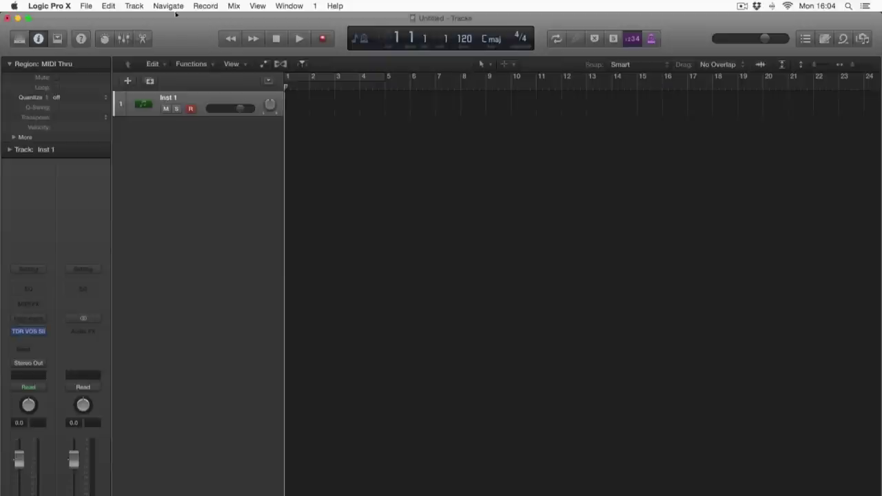